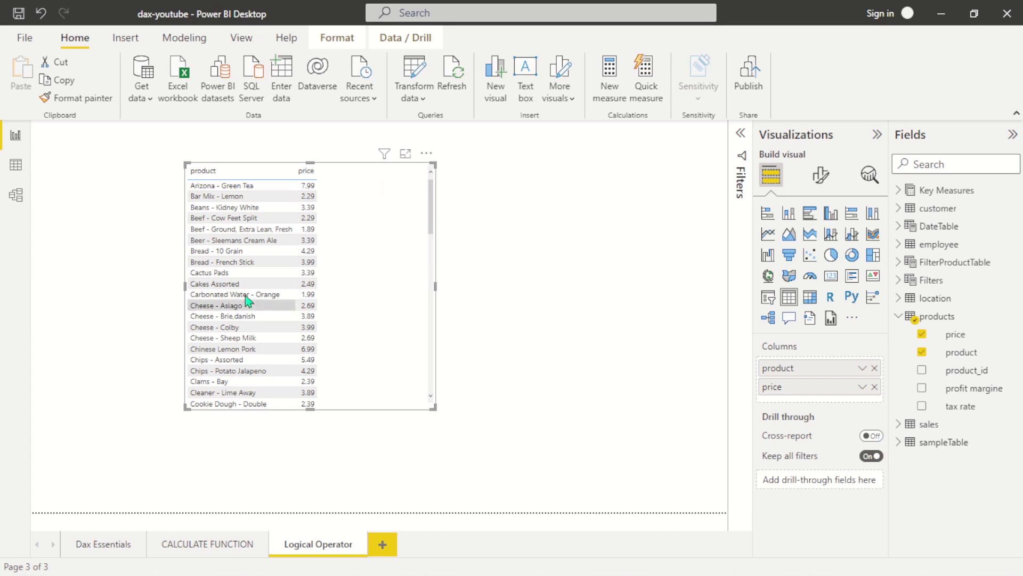
Shift the product and price table visual slightly right and down on the Logical Operator page.
left_click(564, 263)
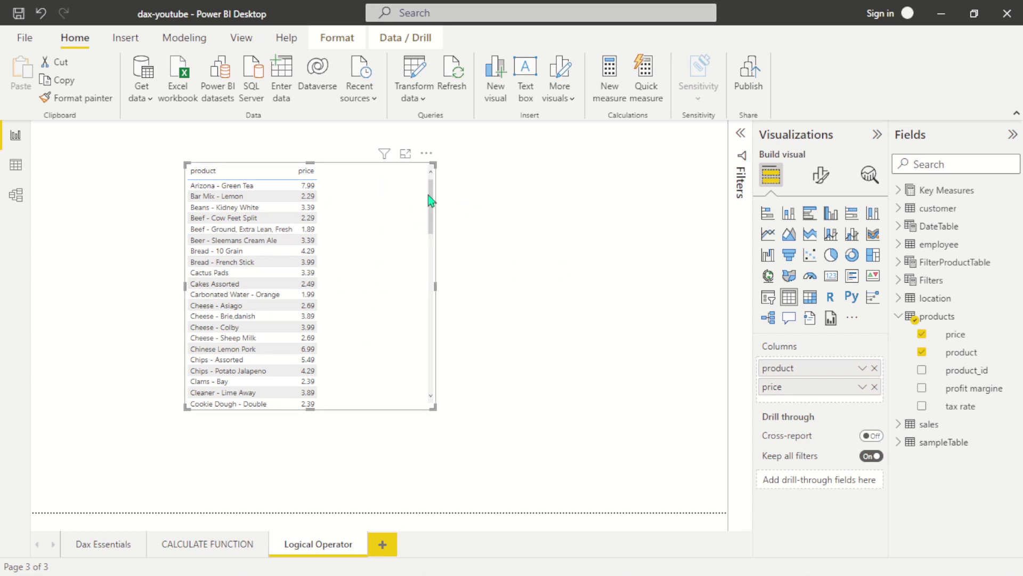
left_click_drag(430, 199, 462, 236)
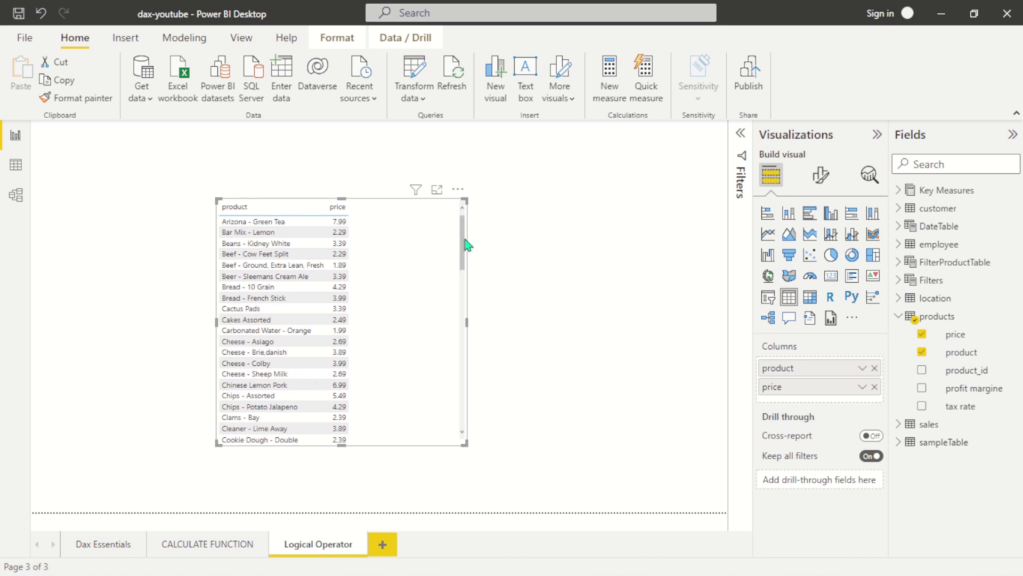
scroll(469, 229, "down", 1)
scroll(472, 217, "up", 1)
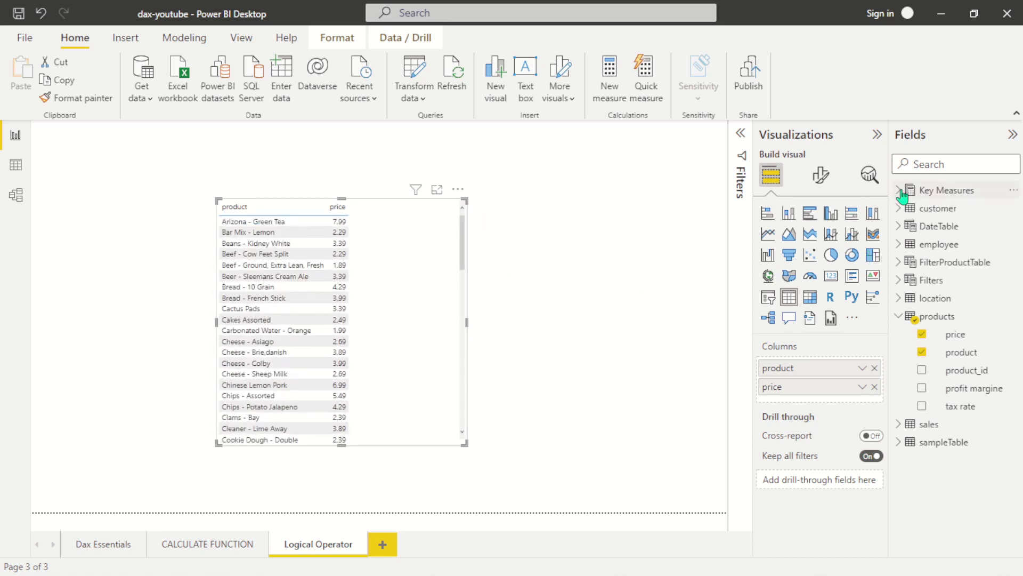
left_click(954, 193)
left_click(955, 197)
Start a new Key Measures measure reading logicalOperator = CALCULATE([Revenue Measure],.
right_click(956, 197)
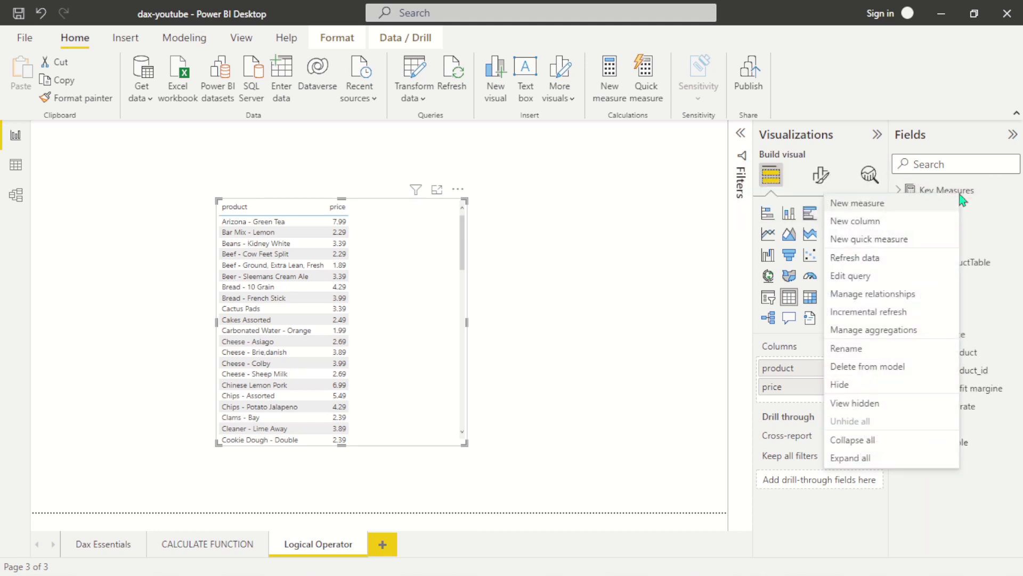
key("Escape")
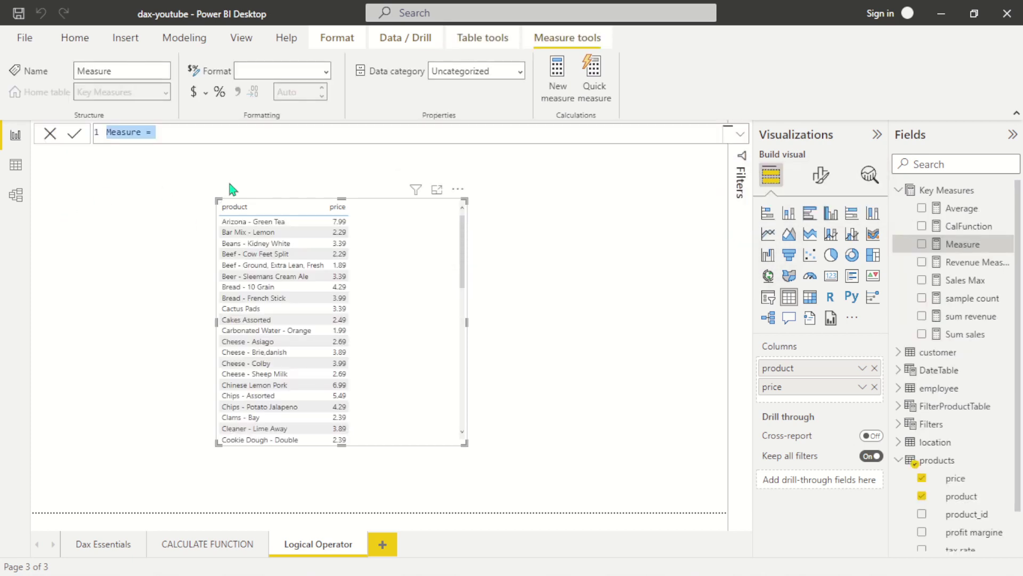
key("BackSpace")
type("logical")
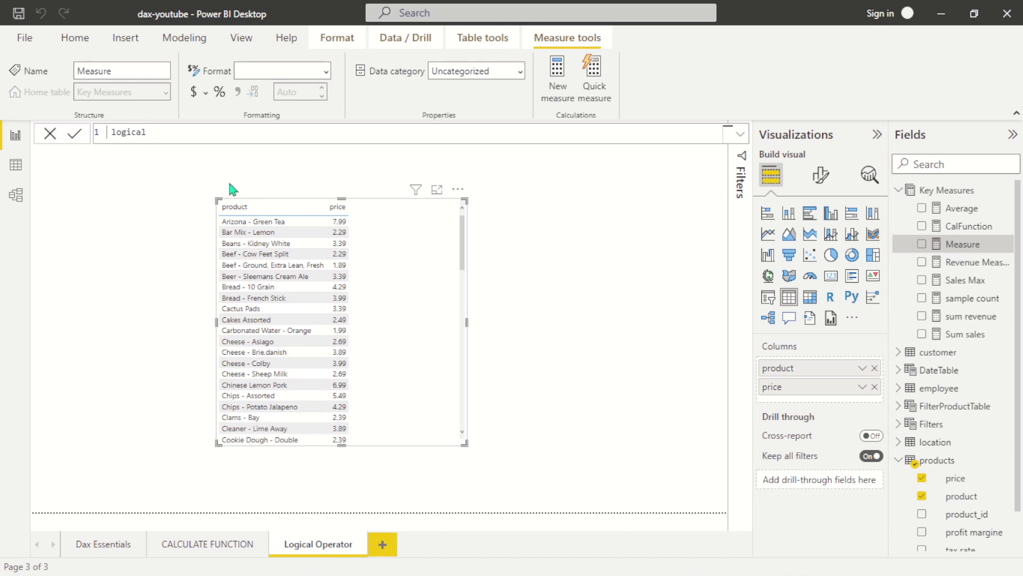
type("Opera")
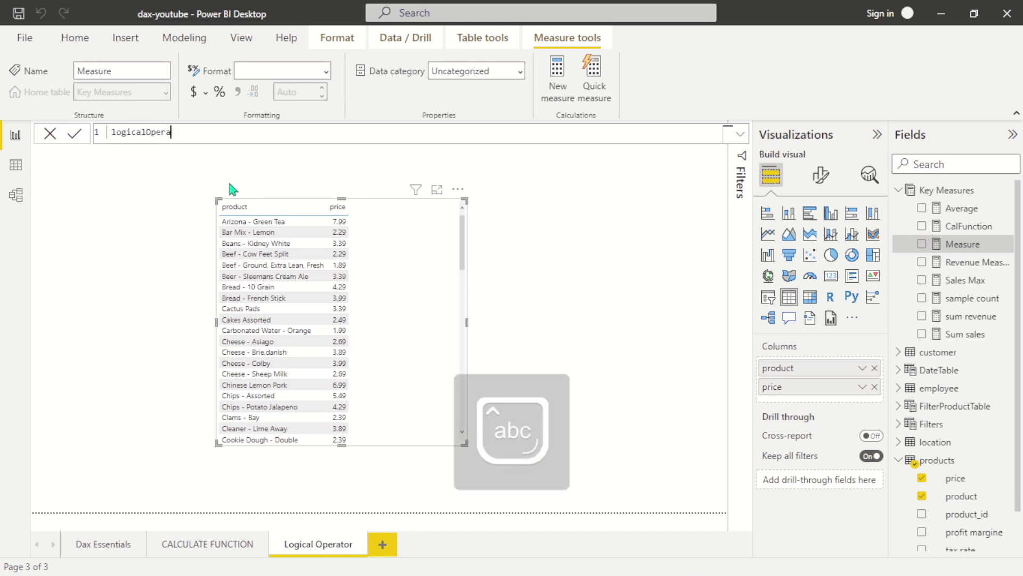
type("tor =")
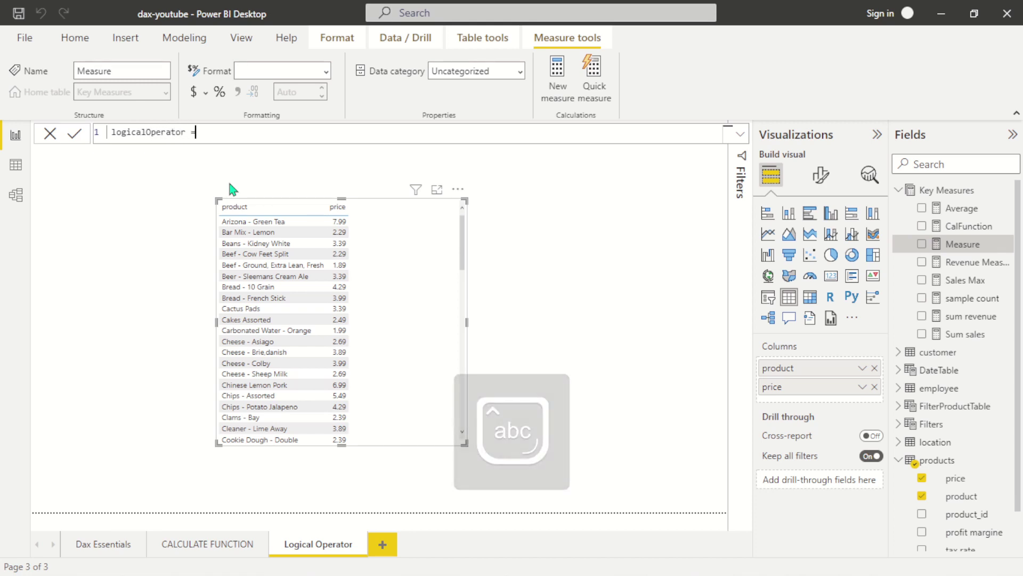
key("Caps_Lock")
type("CA")
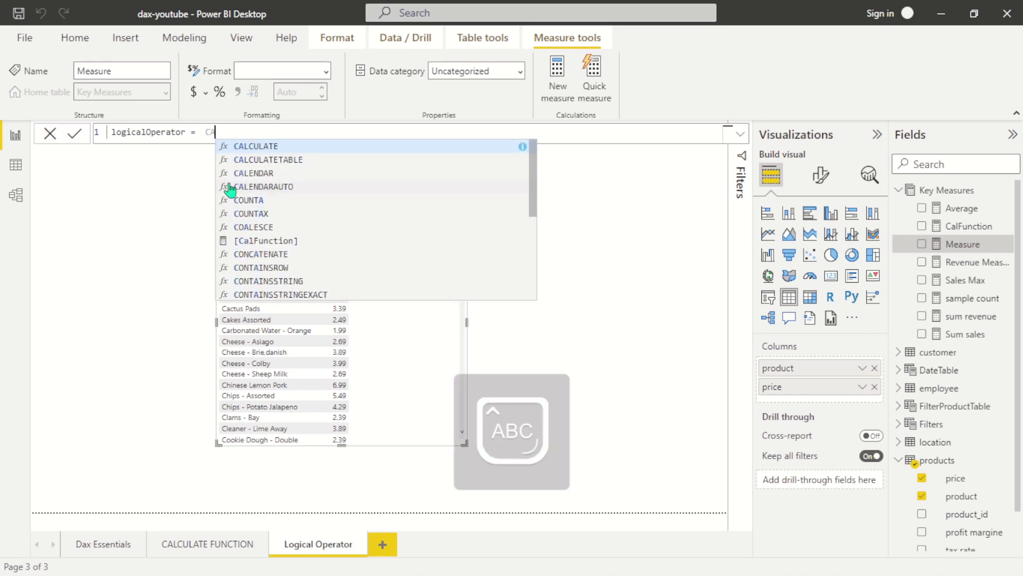
key("Tab")
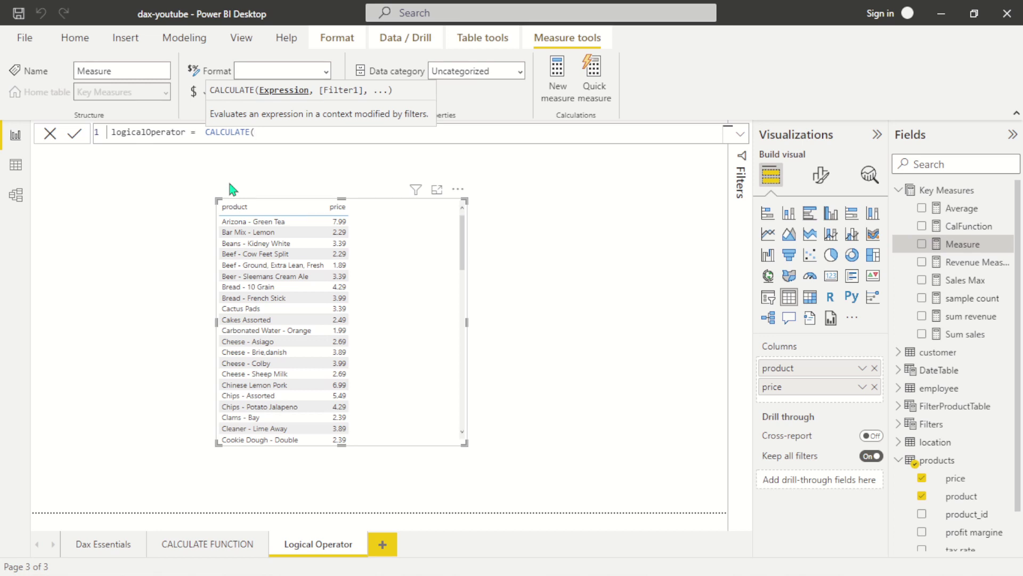
key("Caps_Lock")
type("[")
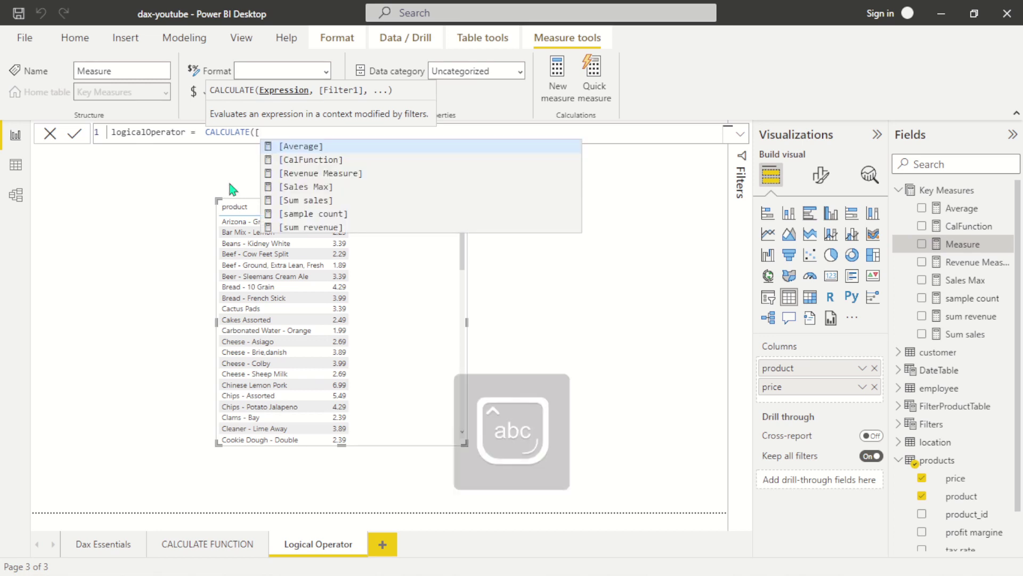
key("Down")
key("Down")
key("Down")
key("Up")
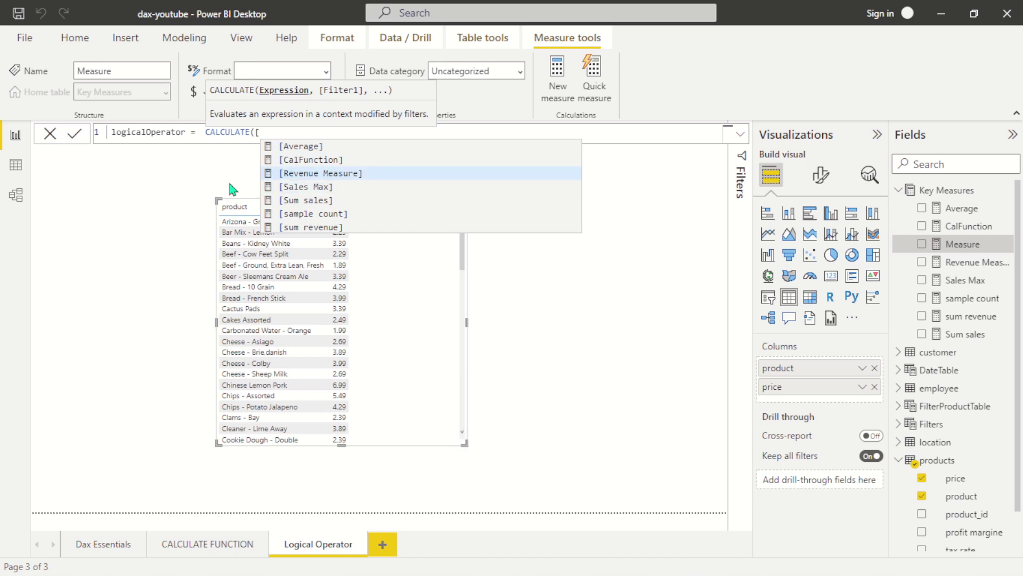
key("Tab")
type(",")
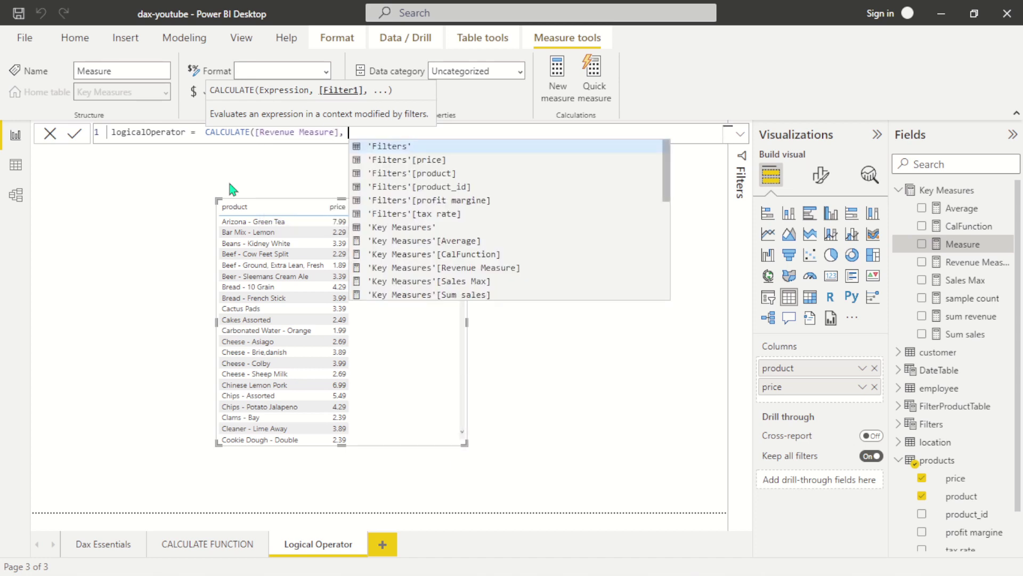
Add FILTER(products, as the filter argument and begin the products column reference.
key("Caps_Lock")
type("F")
key("Caps_Lock")
type("il")
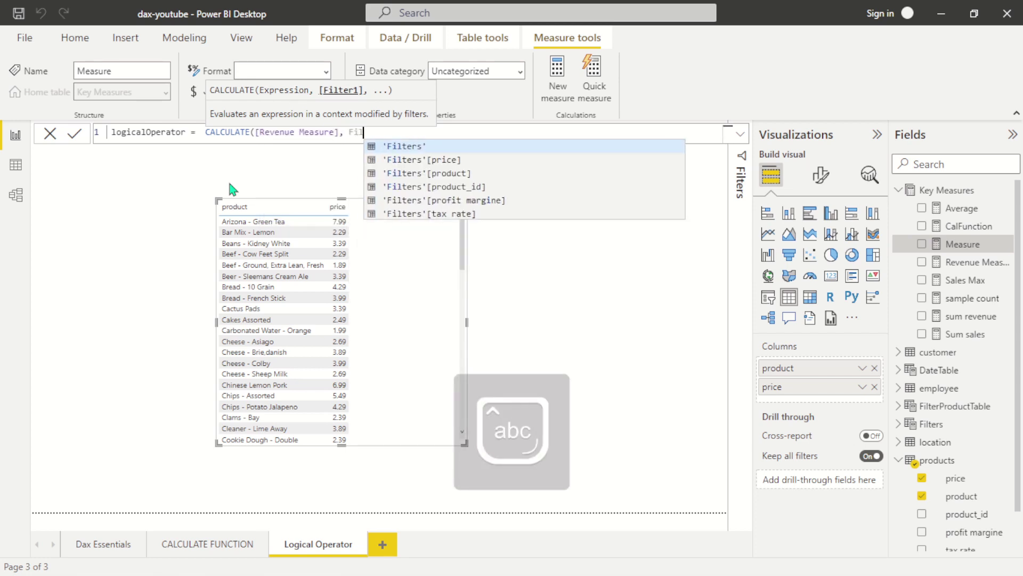
key("BackSpace")
key("BackSpace")
key("BackSpace")
key("BackSpace")
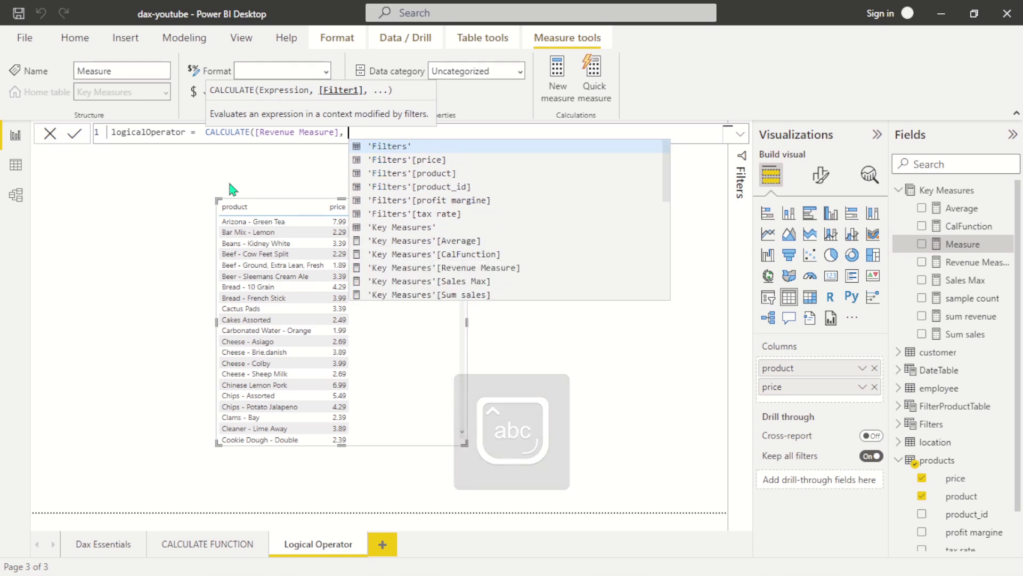
key("Caps_Lock")
type("FIL")
key("Tab")
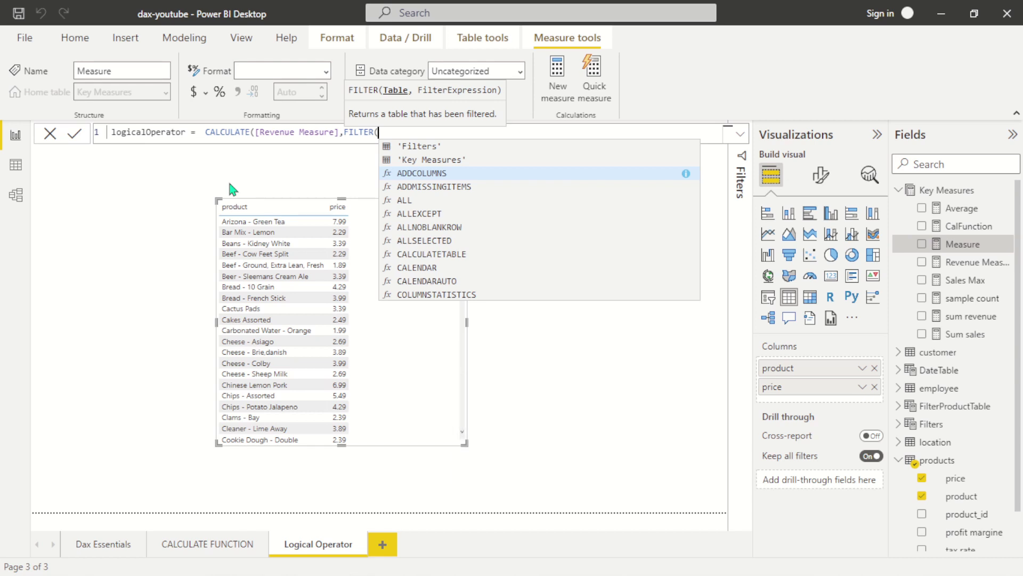
type("PR")
key("Caps_Lock")
key("BackSpace")
type("pr")
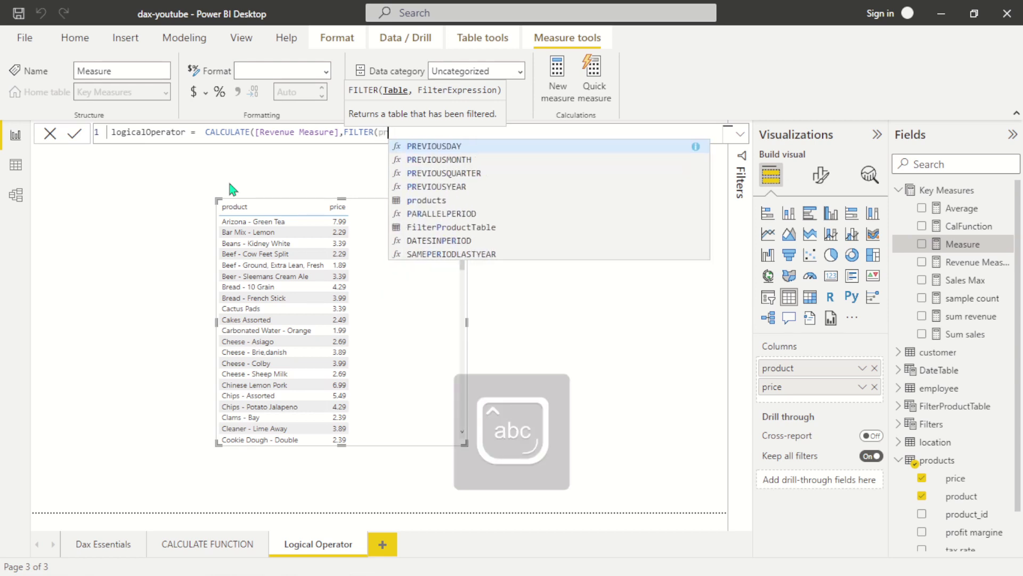
type("o")
key("Down")
key("Down")
key("Down")
key("Down")
key("Down")
key("Down")
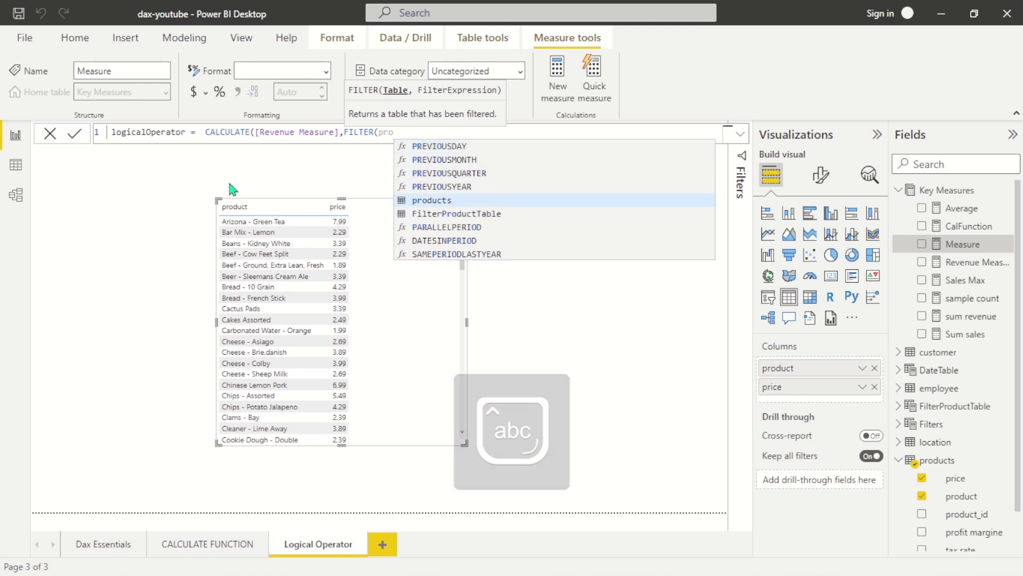
key("Up")
key("Up")
key("Tab")
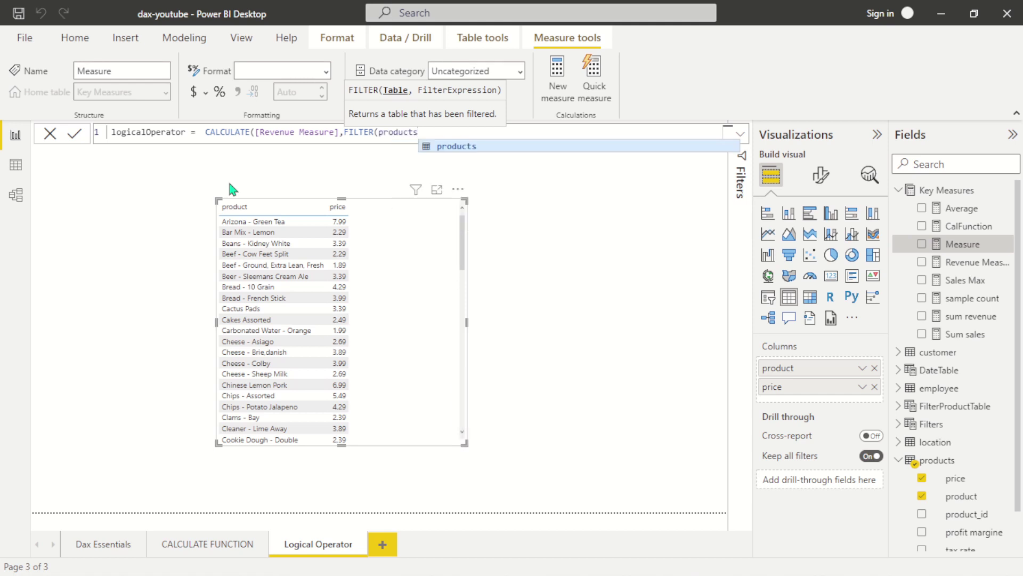
type(", ")
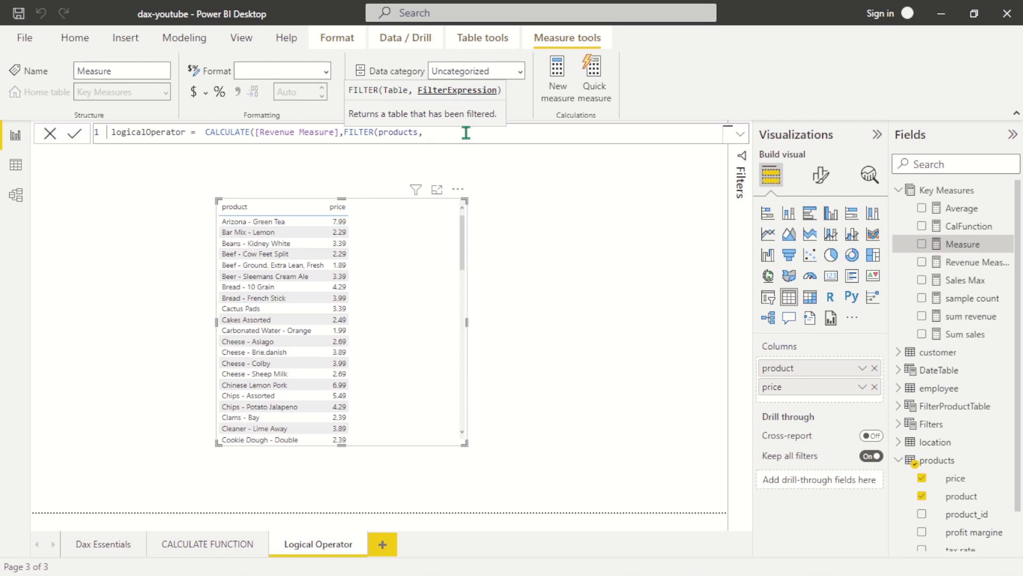
type("pro")
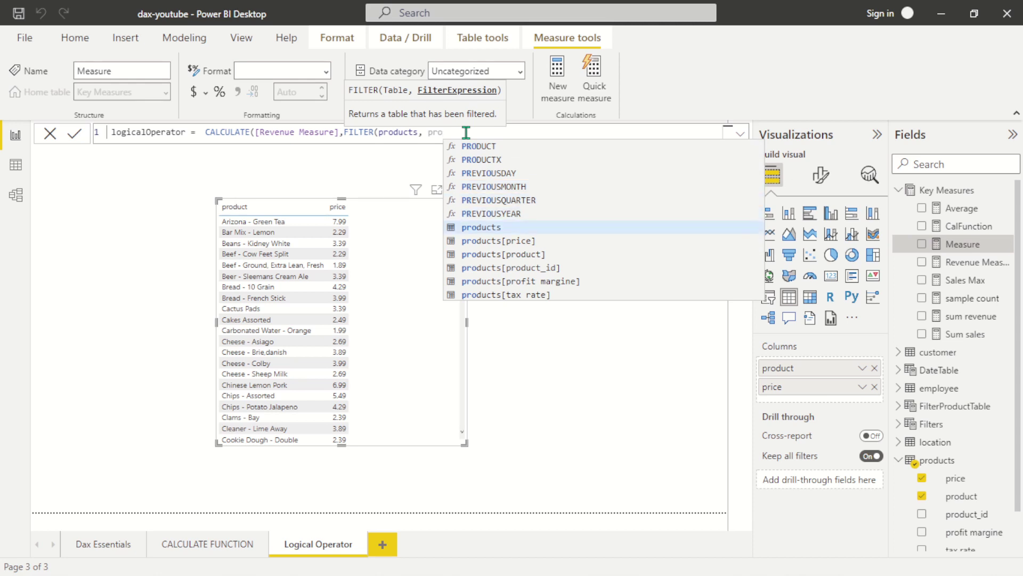
Finish the filter as products[price] < 6 && products[price] > 4)) and commit the measure.
key("Down")
key("Tab")
type("<")
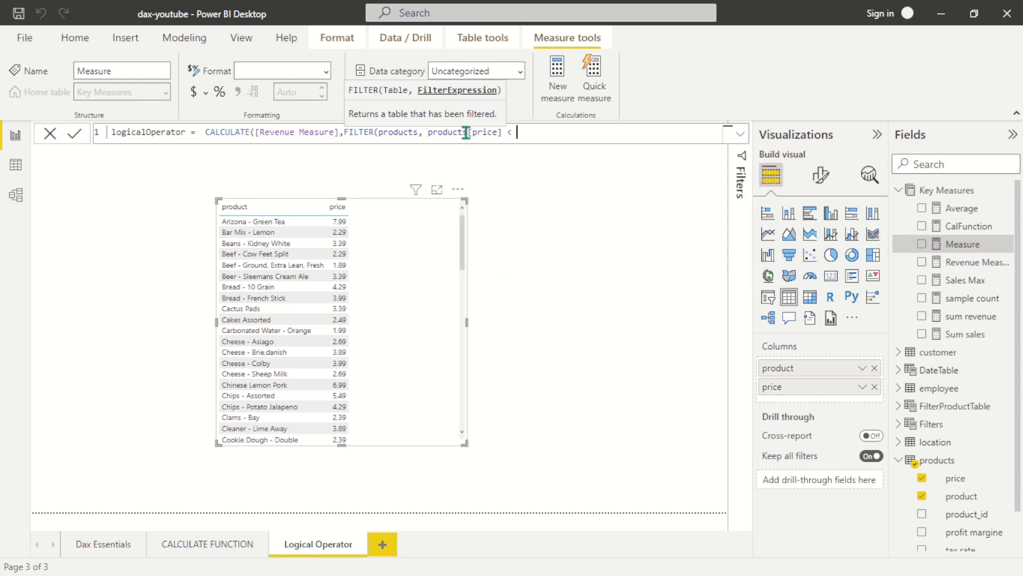
key("BackSpace")
key("BackSpace")
key("BackSpace")
type("< 6")
type("&& pro")
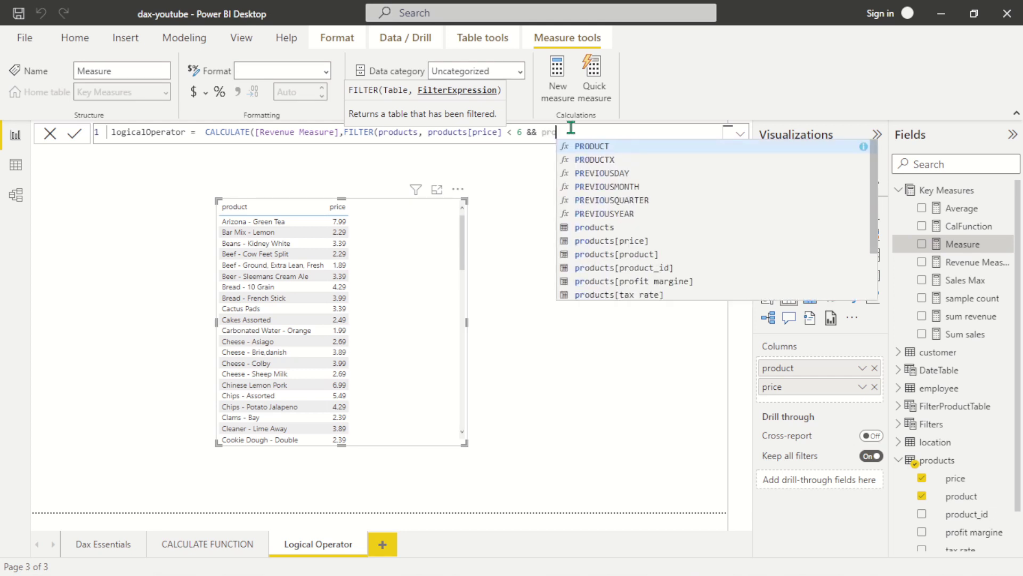
key("Down")
key("Down")
key("Down")
key("Down")
key("Down")
key("Down")
key("Down")
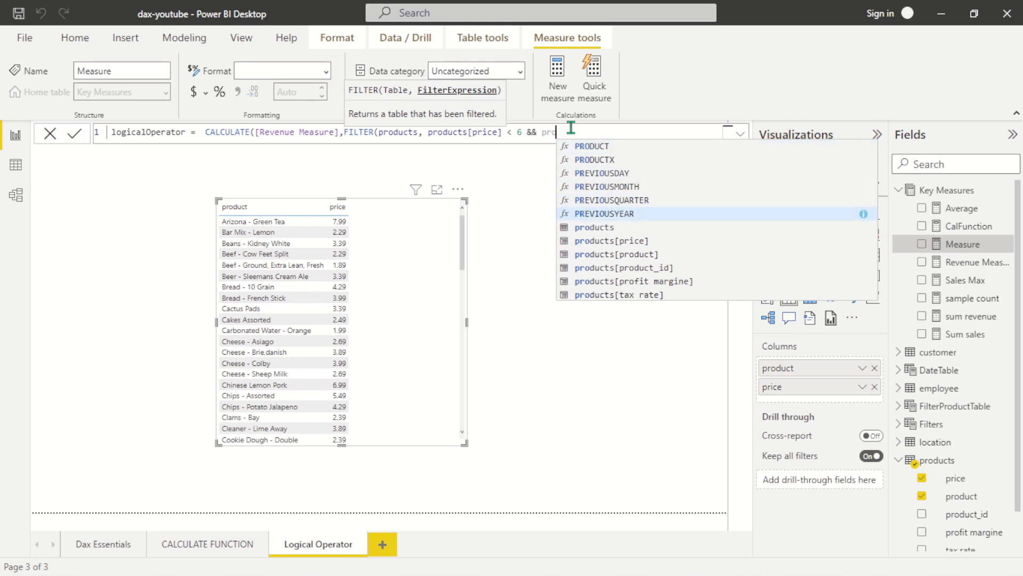
key("Tab")
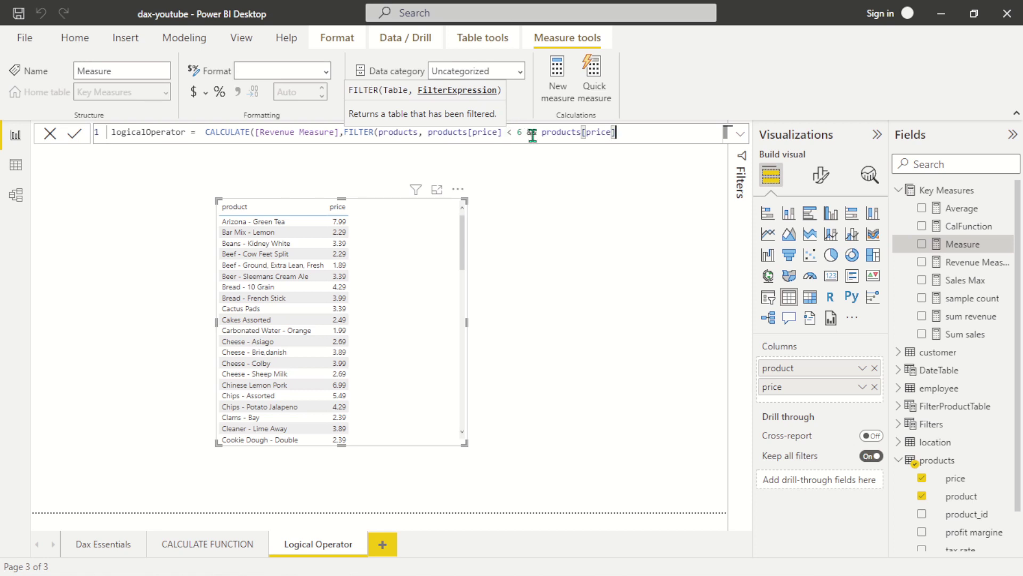
type("> 4)")
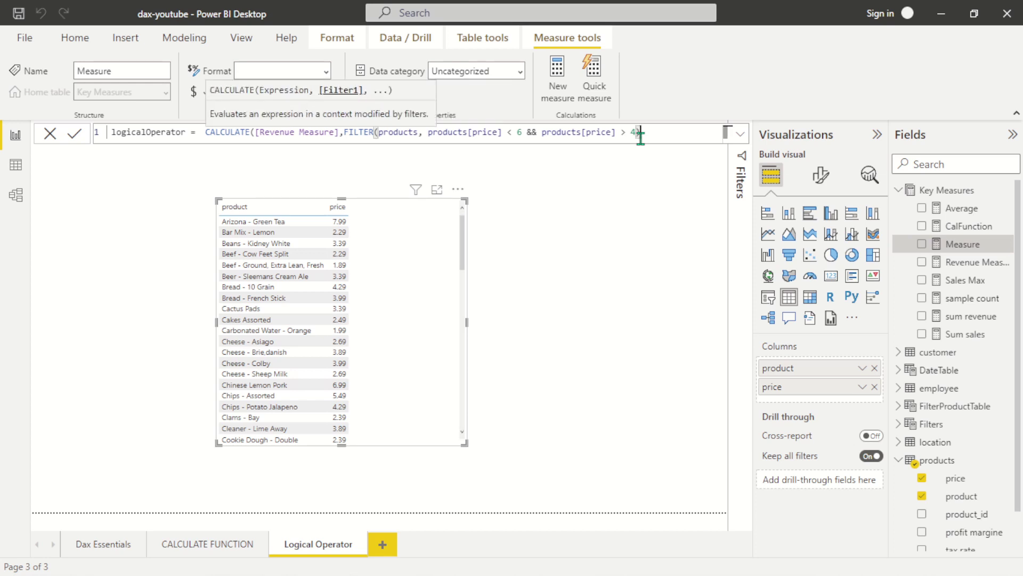
type(")")
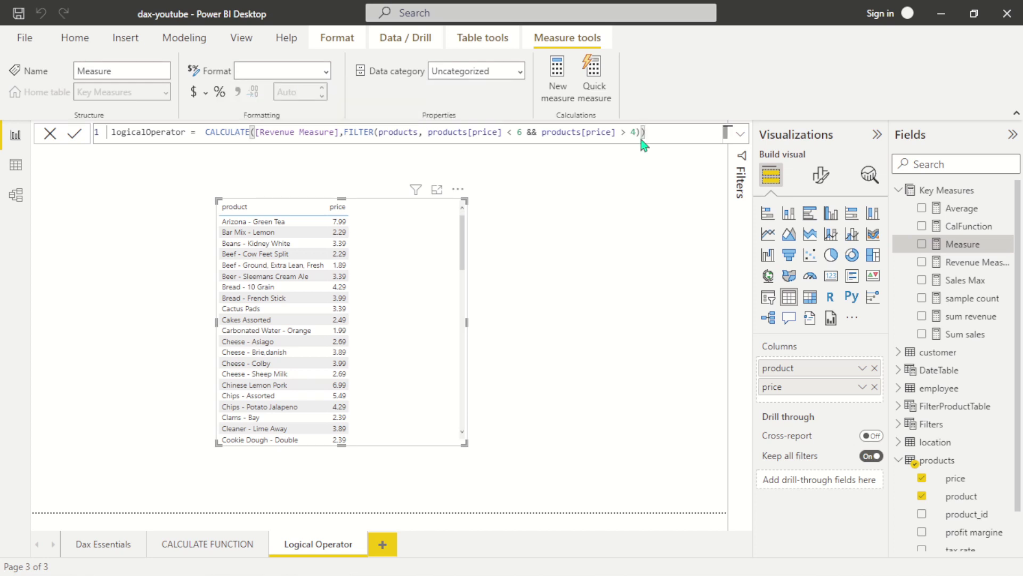
key("Return")
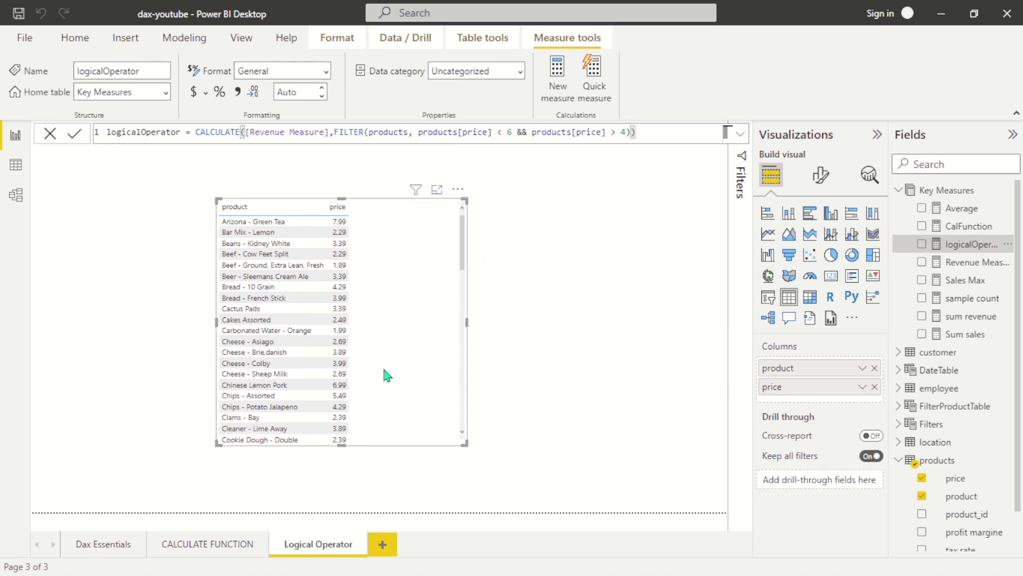
Add logicalOperator to the table, showing revenue only for products priced 4.29–5.99, totalling 21,851.51.
left_click_drag(965, 249, 407, 296)
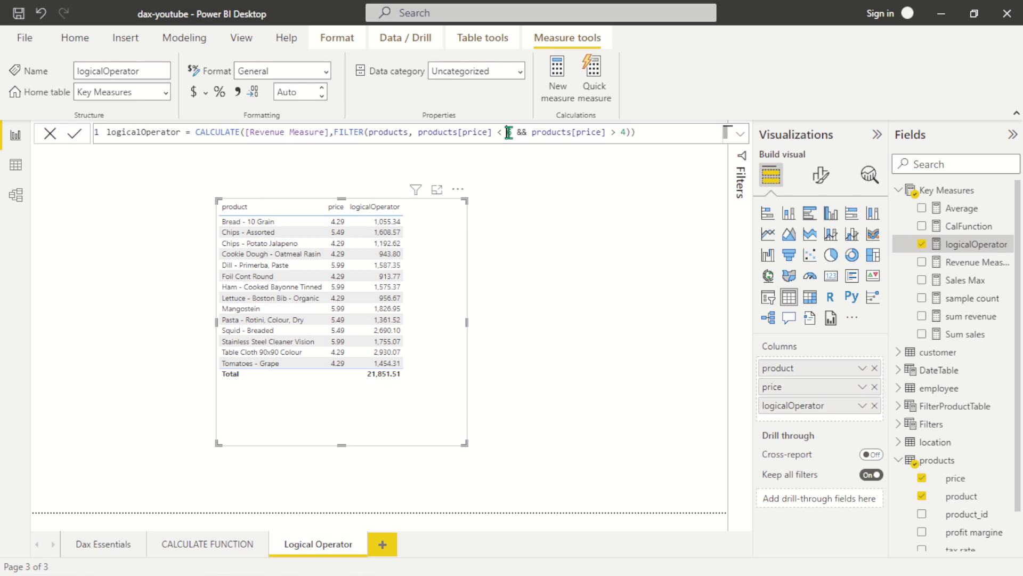
left_click(627, 133)
Insert || LEFT(products[product] after the price conditions in the formula.
key("Caps_Lock")
type("LEFT")
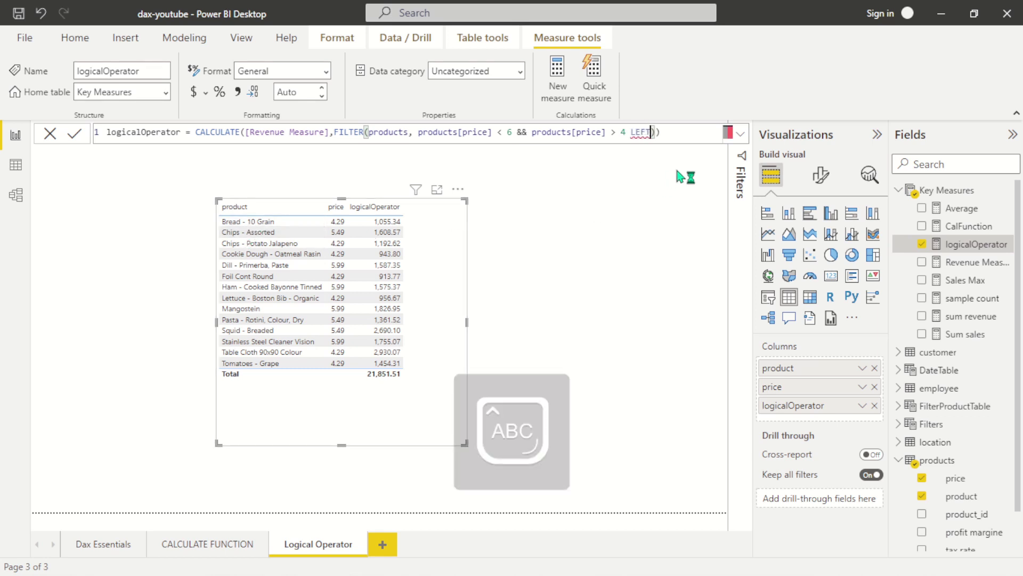
type("(")
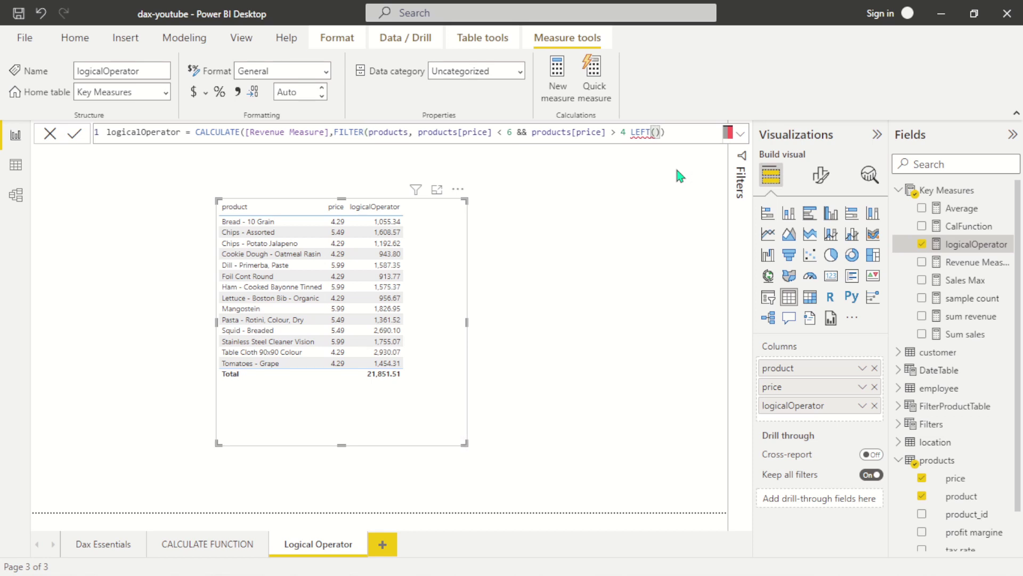
type(")")
key("Caps_Lock")
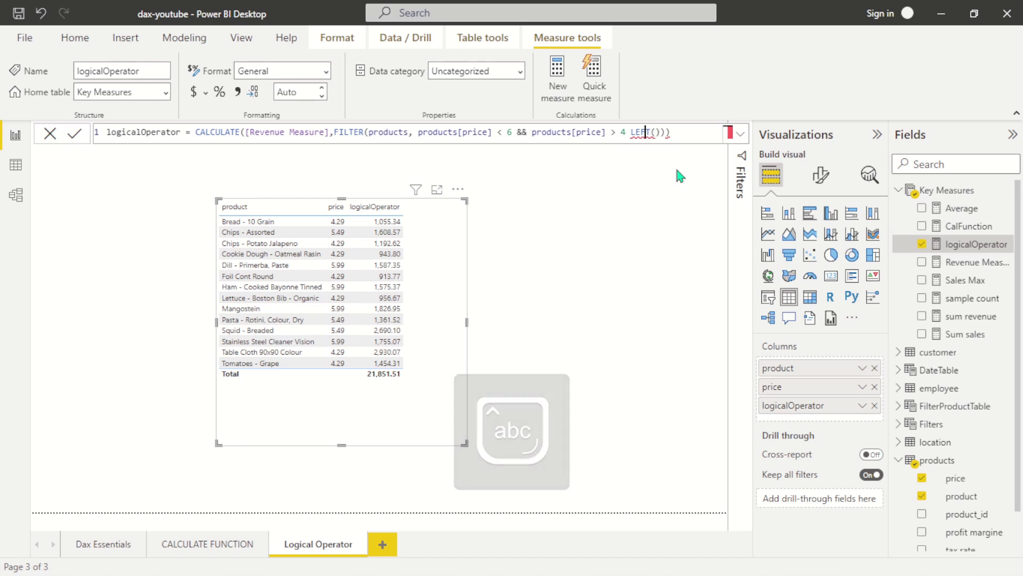
key("Left")
key("Left")
key("Left")
key("Left")
key("Left")
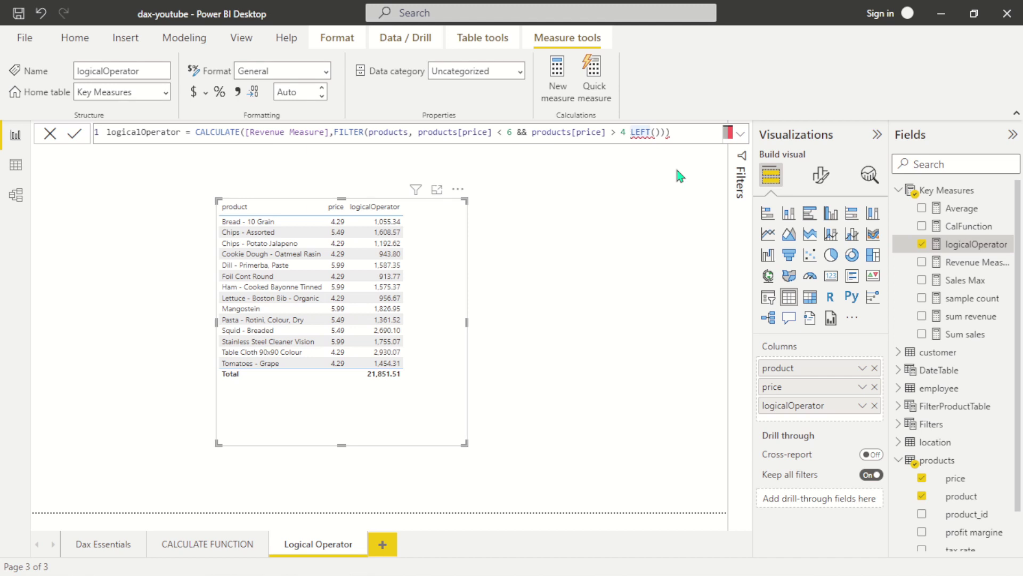
type("||")
key("Right")
key("Right")
key("Right")
key("Right")
key("Right")
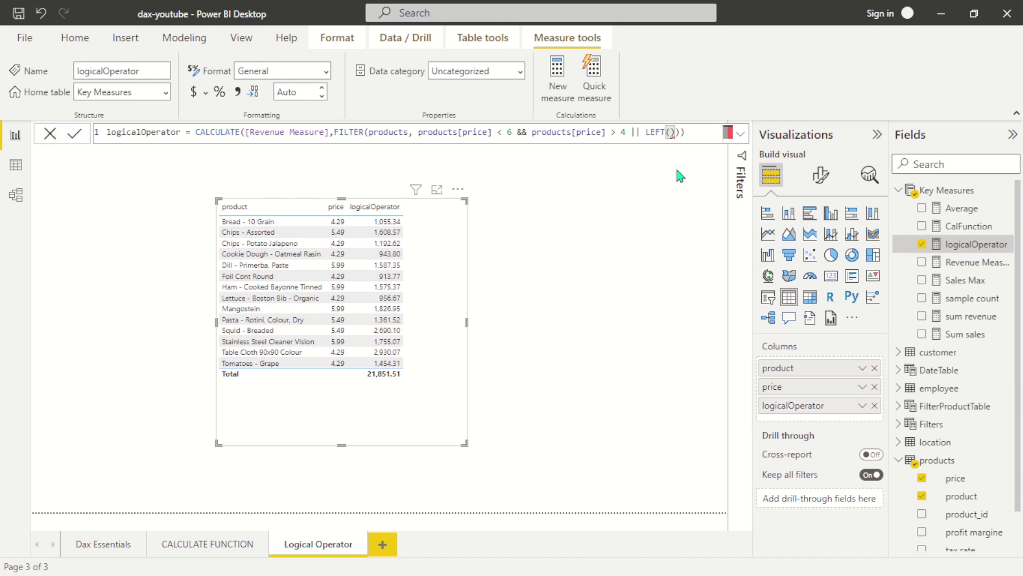
type("pro")
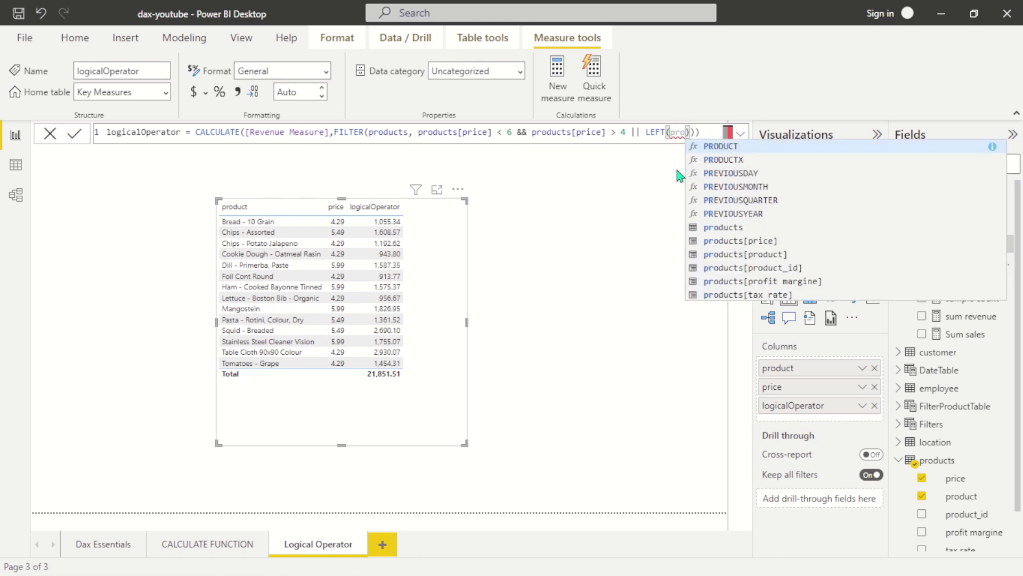
key("Down")
key("Down")
key("Down")
key("Down")
key("Down")
key("Down")
key("Down")
key("Down")
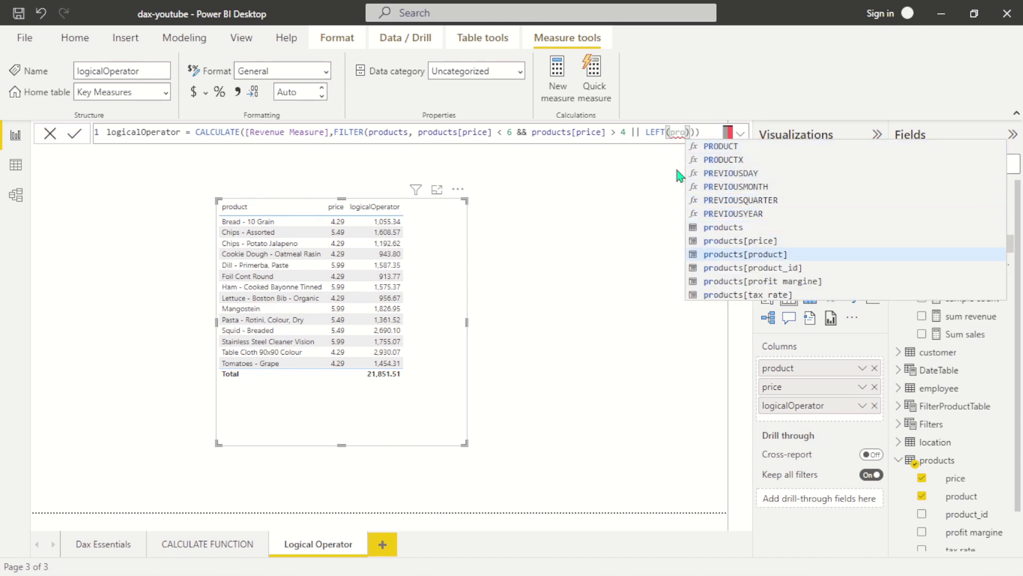
key("Tab")
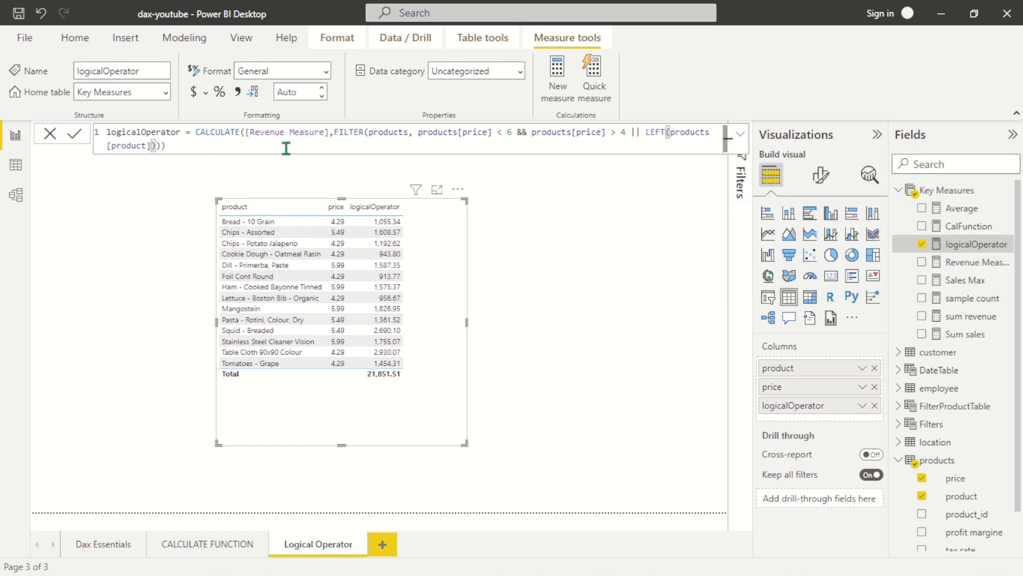
Complete the test as ,1) = "C" and commit, raising the total to 48,312.17.
type(",1")
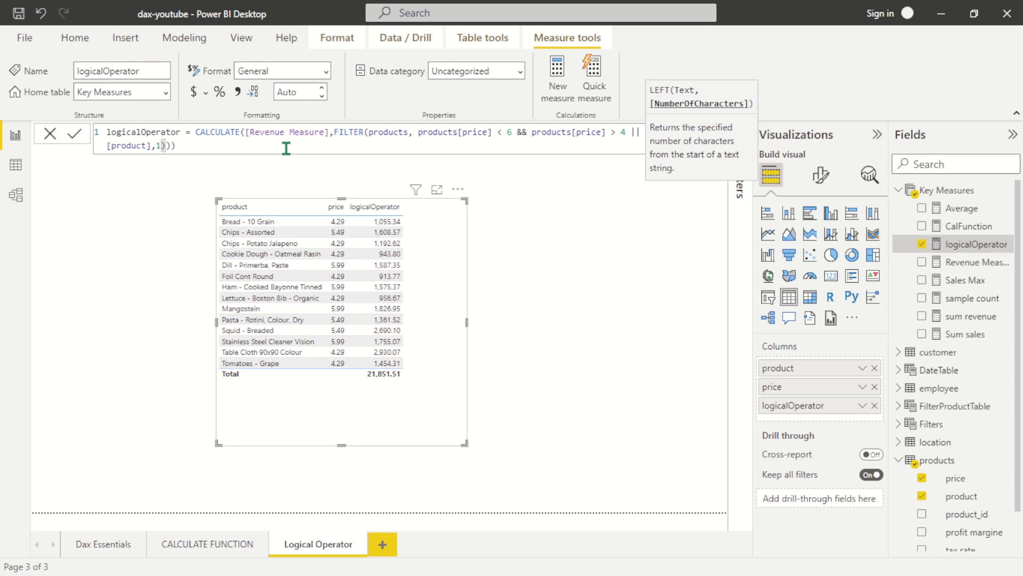
type(")")
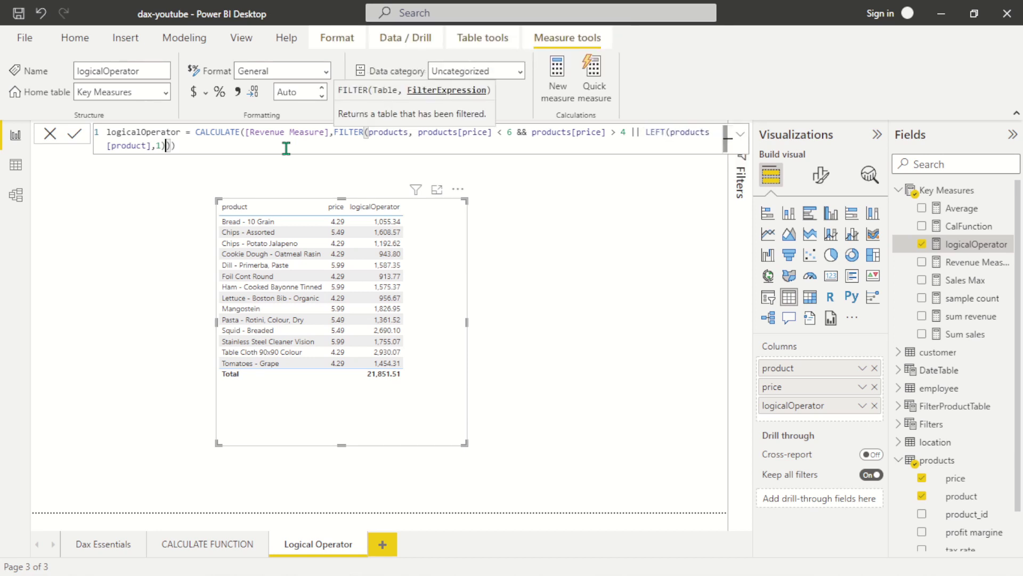
type(" = \"\"")
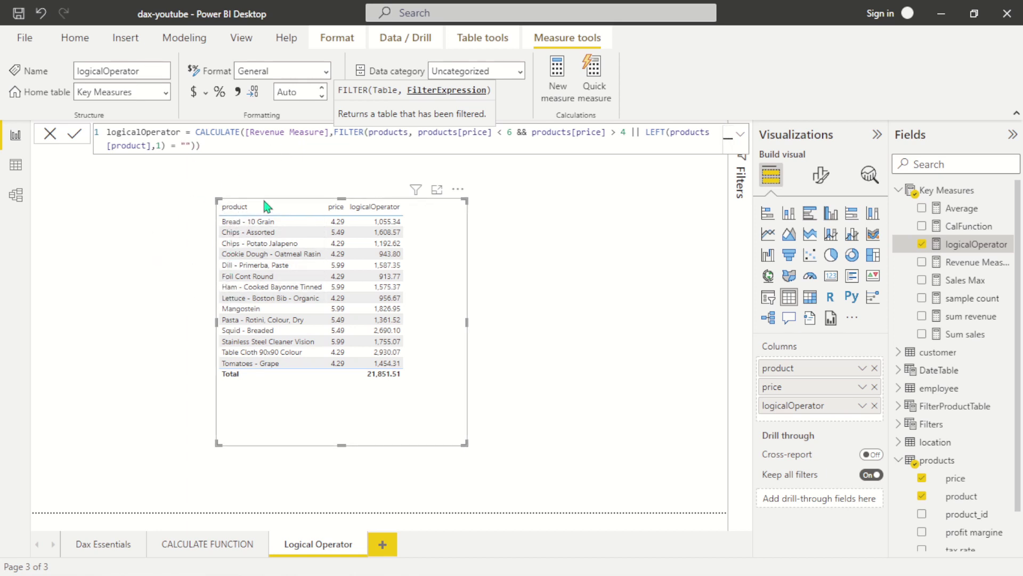
type("c\"")
key("Left")
key("BackSpace")
key("Caps_Lock")
type("C")
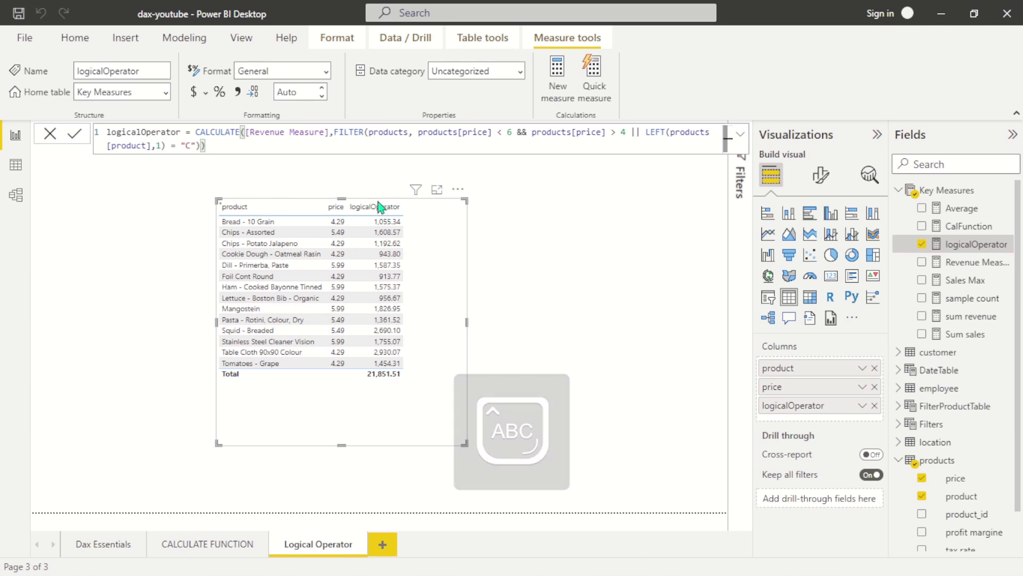
key("Return")
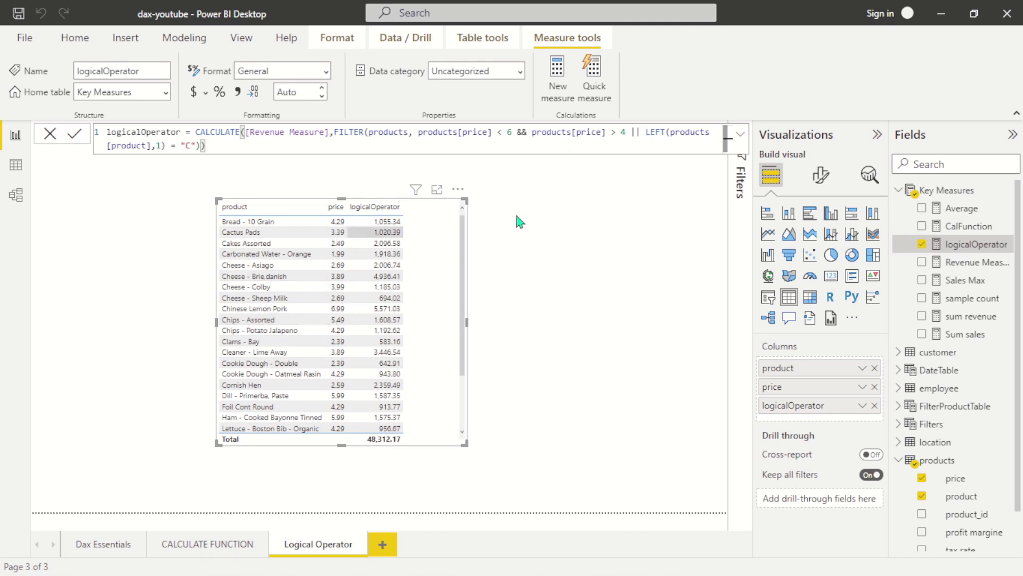
Replace || before LEFT with && and commit, leaving three products totalling 3,744.99.
left_click(642, 133)
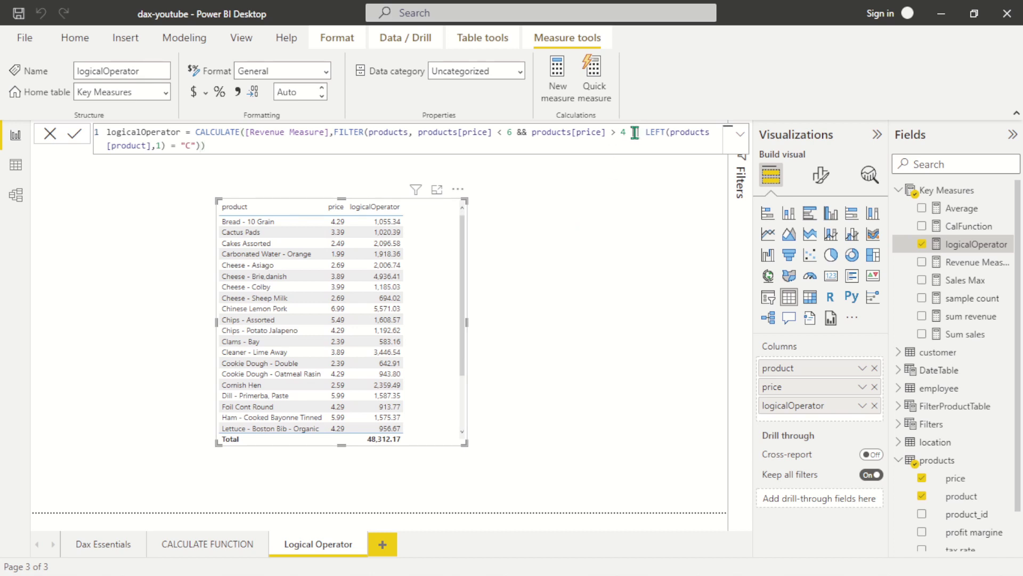
left_click_drag(635, 132, 645, 132)
left_click(642, 133)
left_click(412, 134)
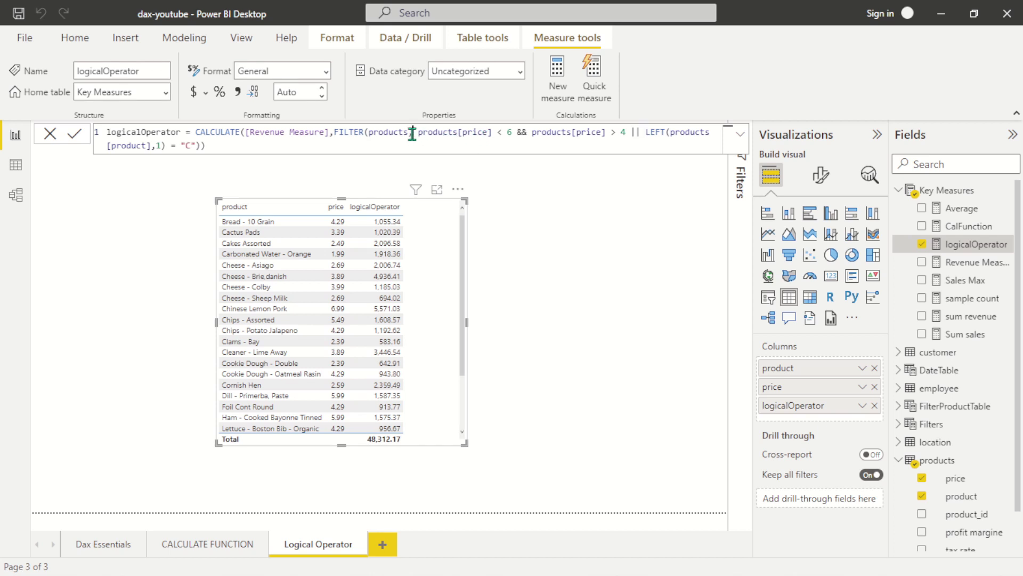
left_click(644, 133)
left_click(636, 133)
key("BackSpace")
key("BackSpace")
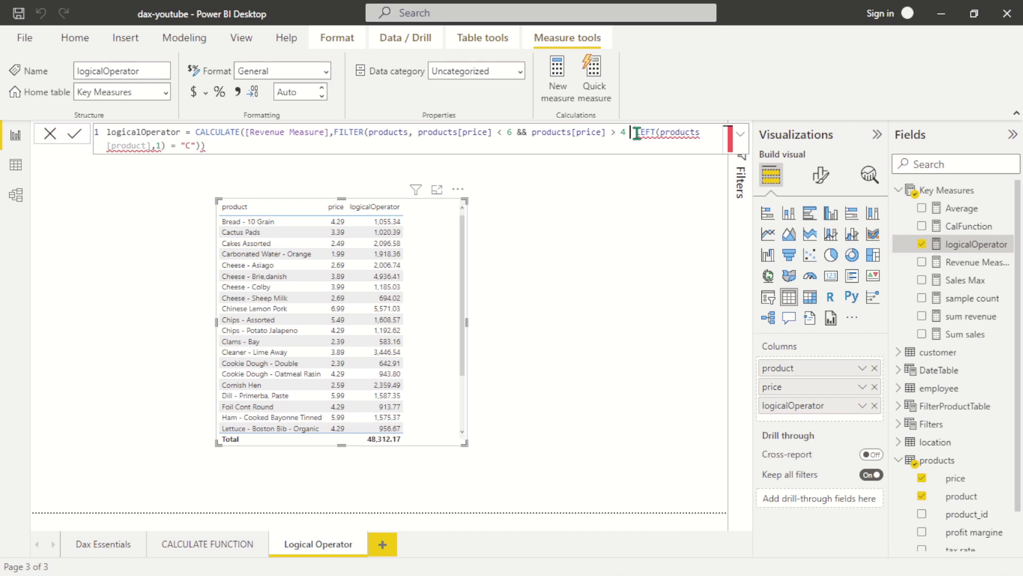
type("&&")
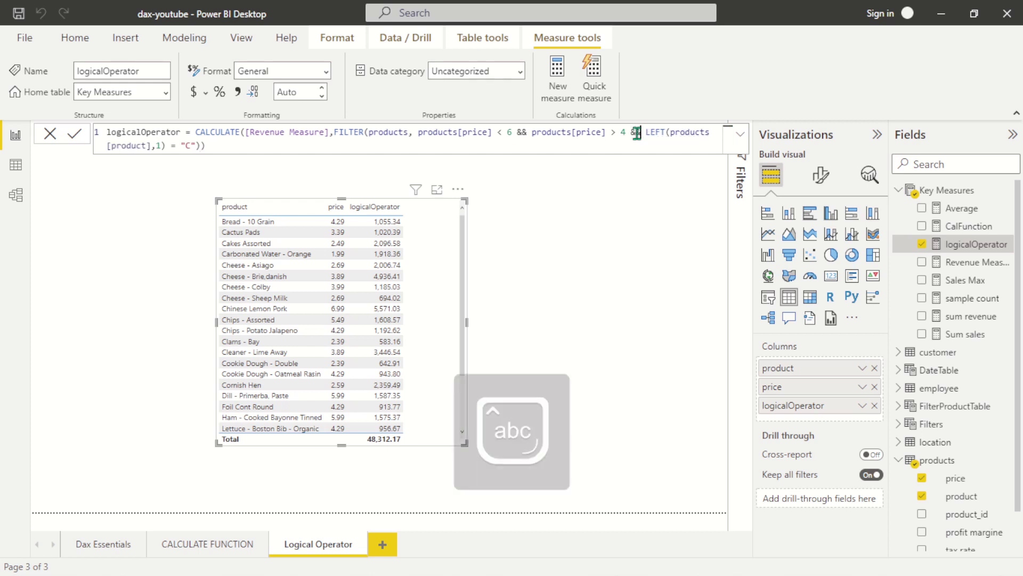
key("Return")
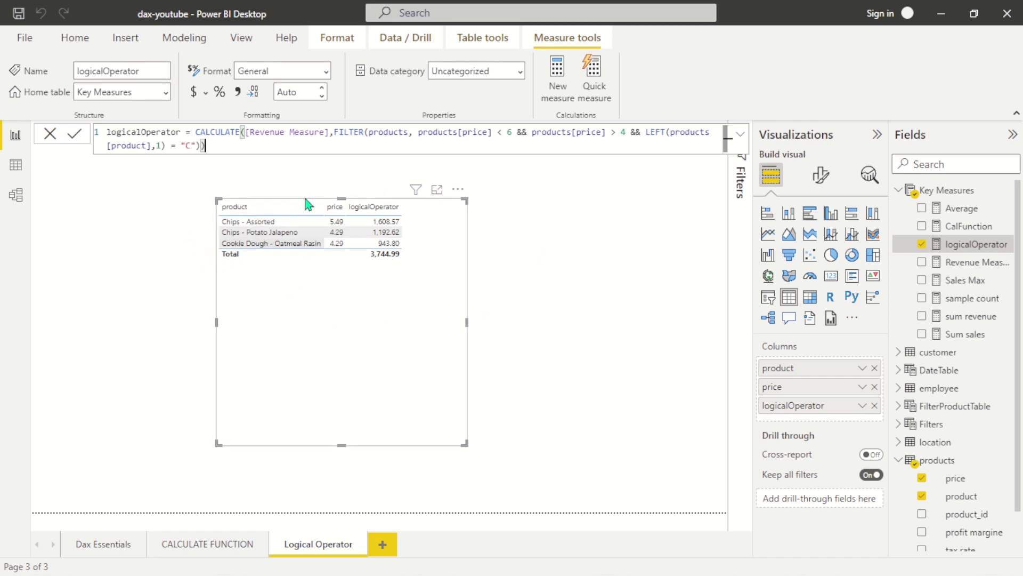
Change = "C" to <> "C" and commit, leaving eleven non-C products totalling 18,106.52.
left_click(179, 144)
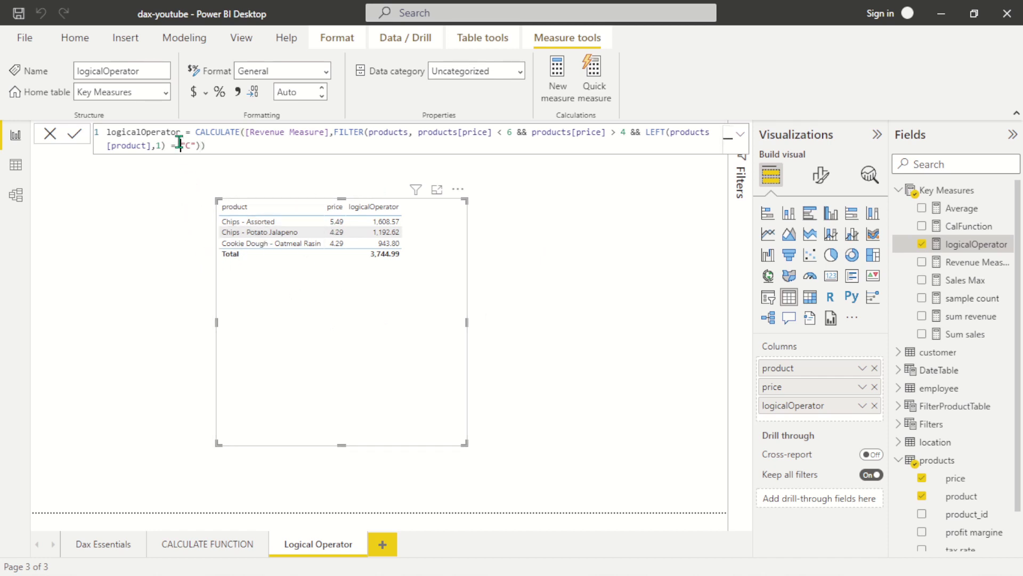
key("BackSpace")
key("BackSpace")
type("<>")
left_click_drag(171, 147, 182, 146)
left_click(196, 146)
left_click(214, 145)
key("Return")
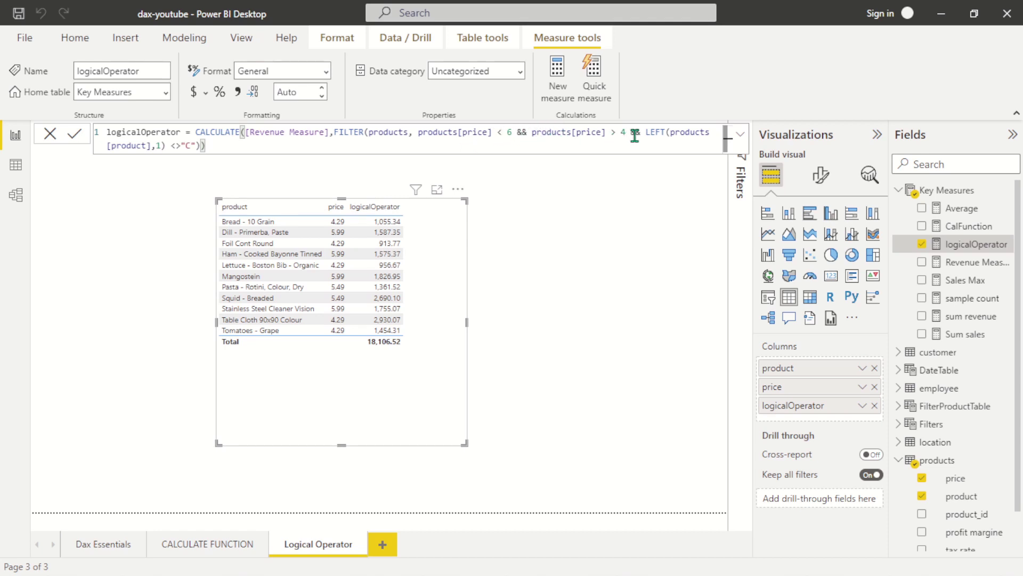
left_click_drag(635, 135, 502, 132)
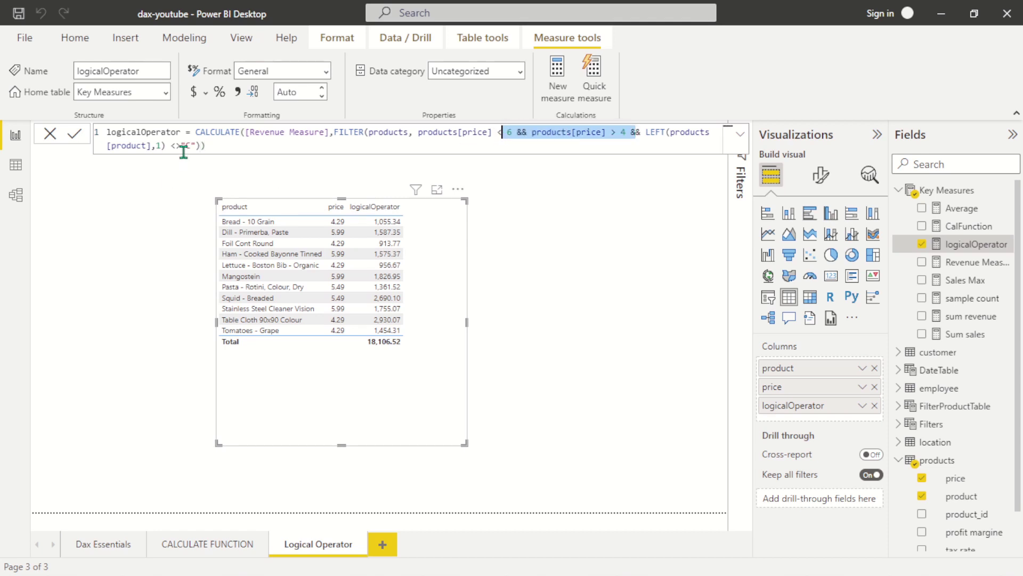
left_click(207, 144)
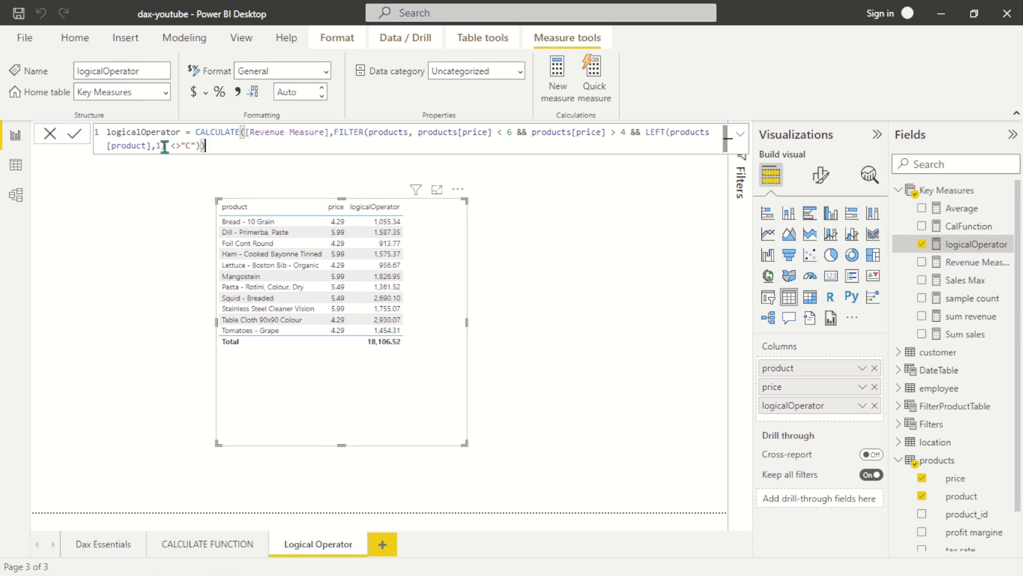
Replace && before LEFT with || and commit, so the table totals 113,247.07.
left_click(183, 145)
left_click(645, 134)
key("BackSpace")
key("BackSpace")
key("BackSpace")
type("||")
key("Return")
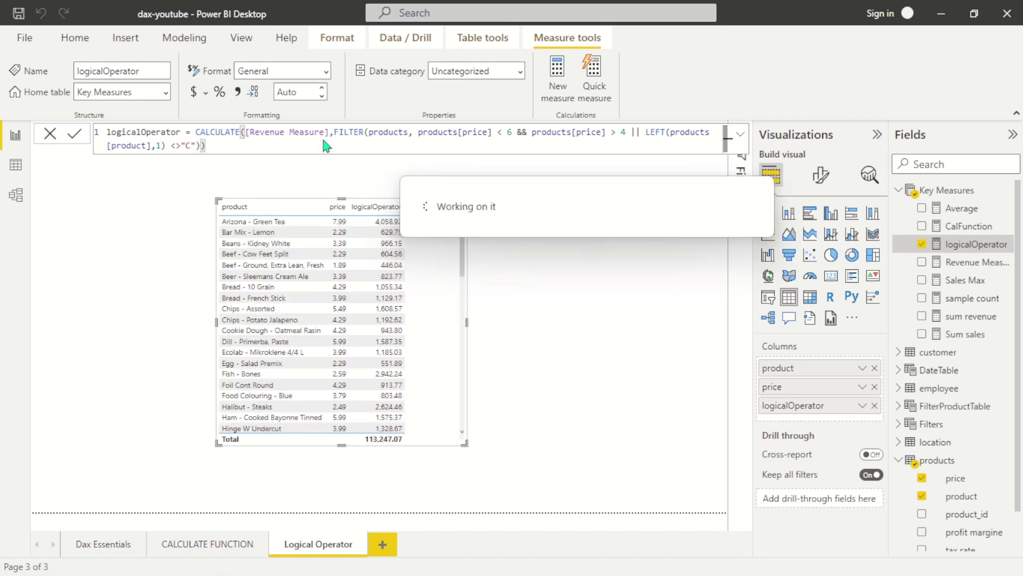
left_click_drag(462, 237, 516, 170)
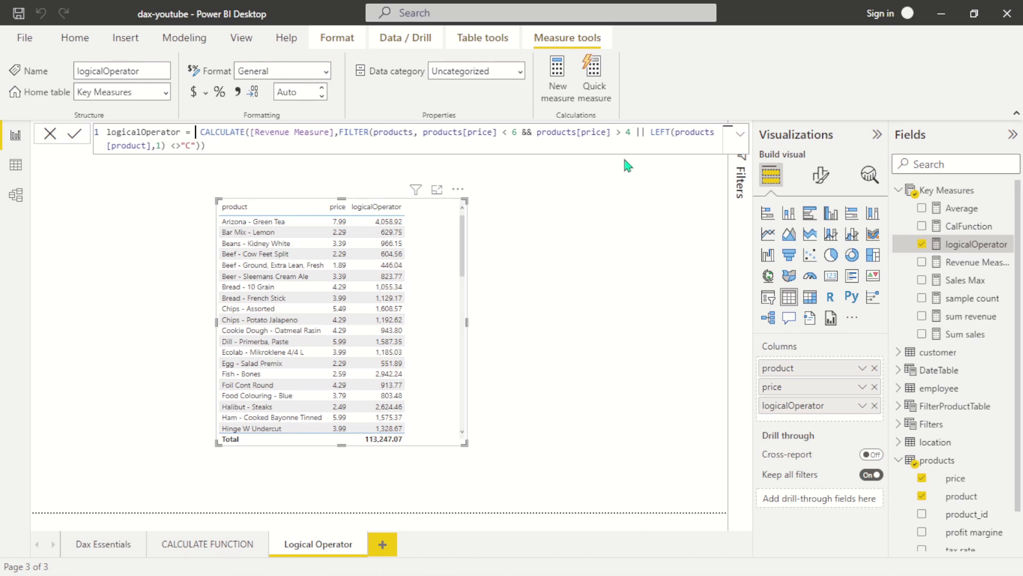
Put CALCULATE, FILTER and FILTER's arguments on separate indented lines.
key("shift+Return")
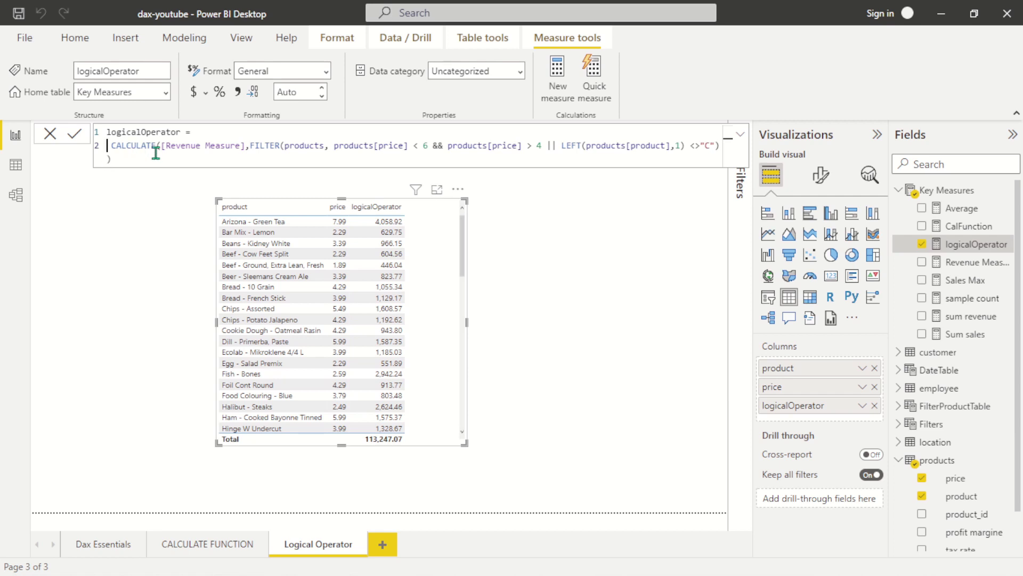
key("Tab")
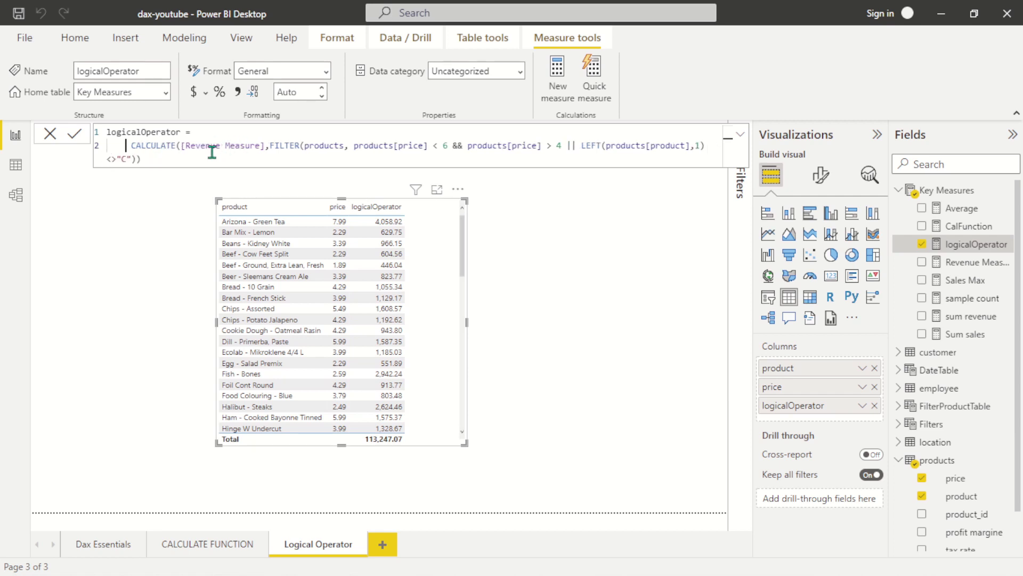
left_click(271, 145)
key("shift+Return")
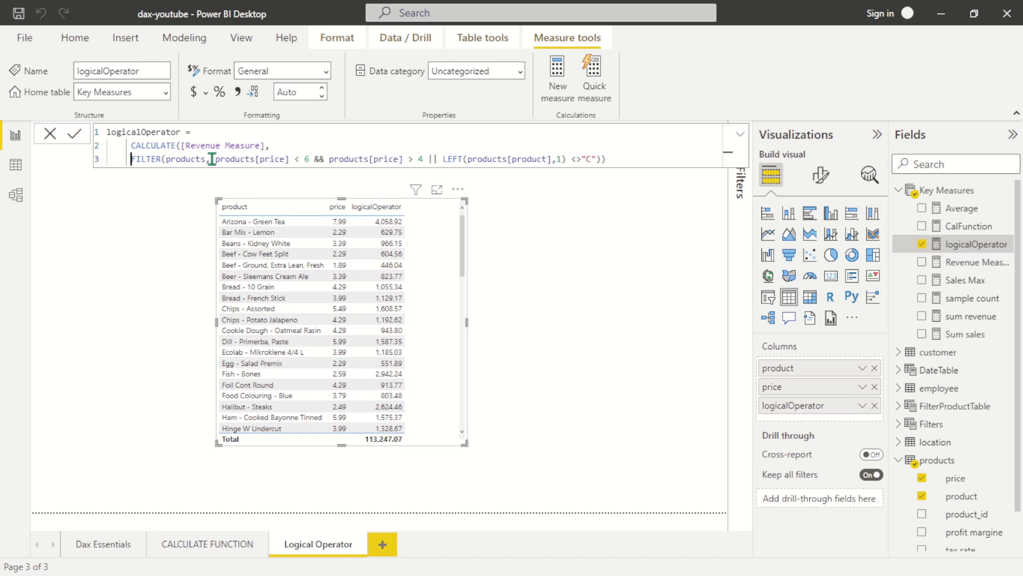
left_click(168, 160)
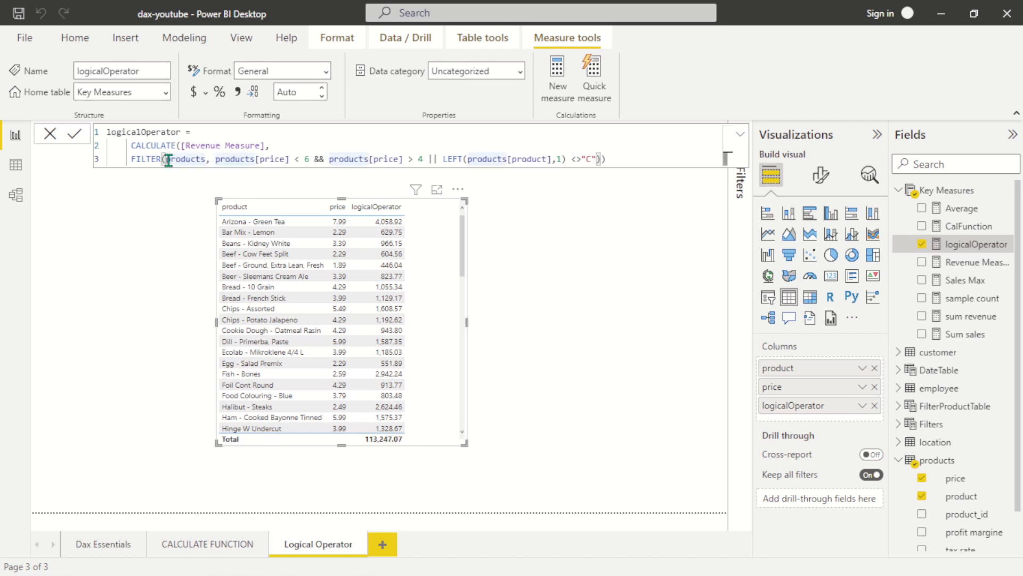
key("shift+Return")
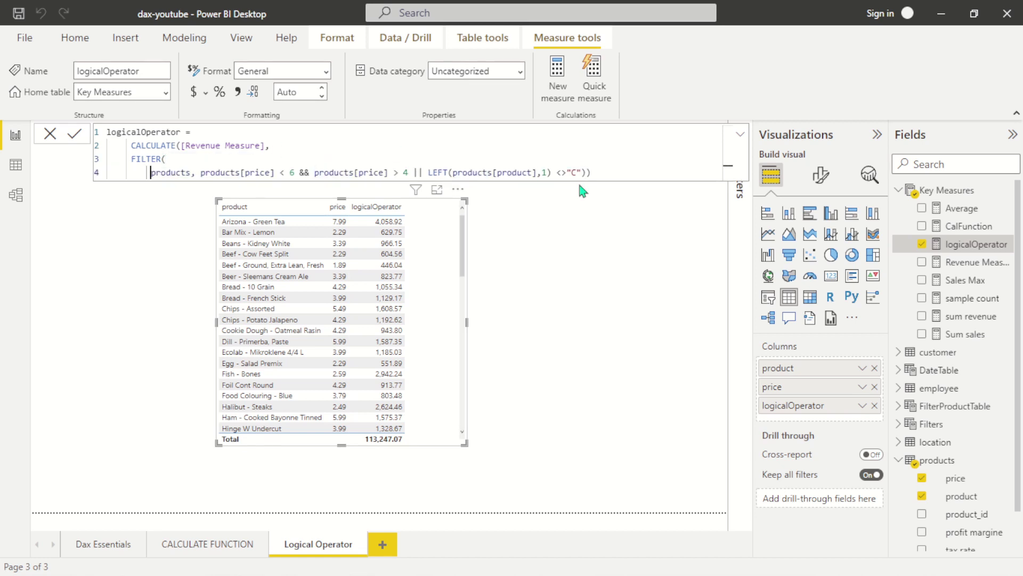
Move the closing bracket to its own line, tidy indentation, and commit the reformatted measure.
left_click(588, 172)
key("shift+Return")
key("BackSpace")
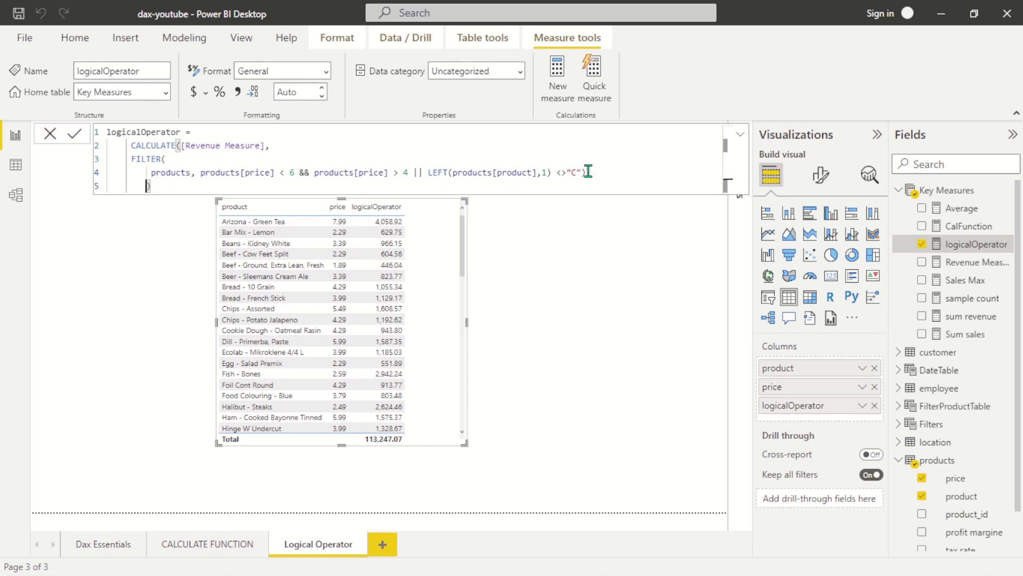
key("BackSpace")
left_click(132, 146)
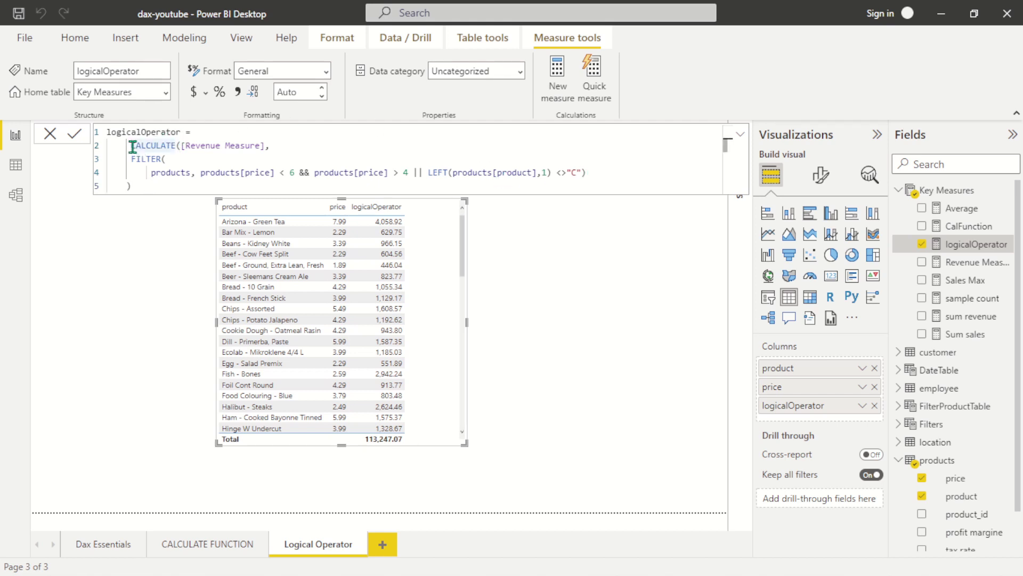
key("BackSpace")
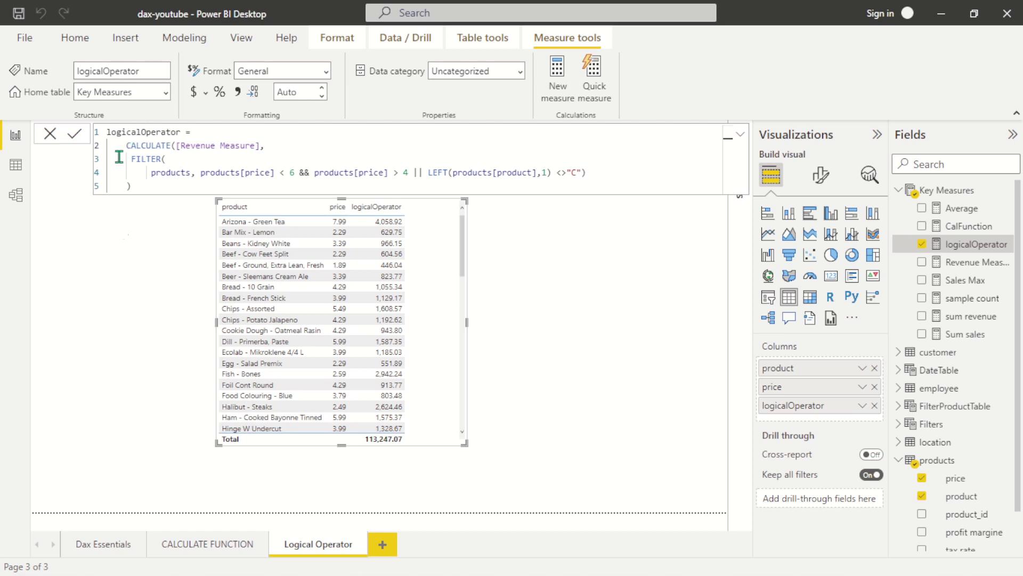
left_click(148, 186)
key("Return")
key("Return")
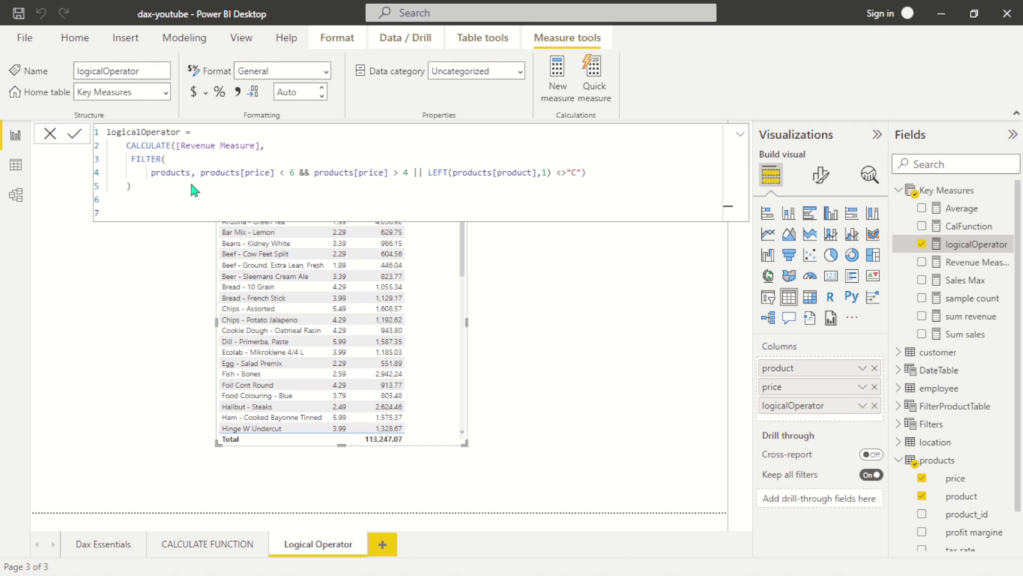
key("Return")
Insert lines above CALCULATE with var logi and a // comment about logical filtering.
left_click(203, 131)
key("Return")
key("Return")
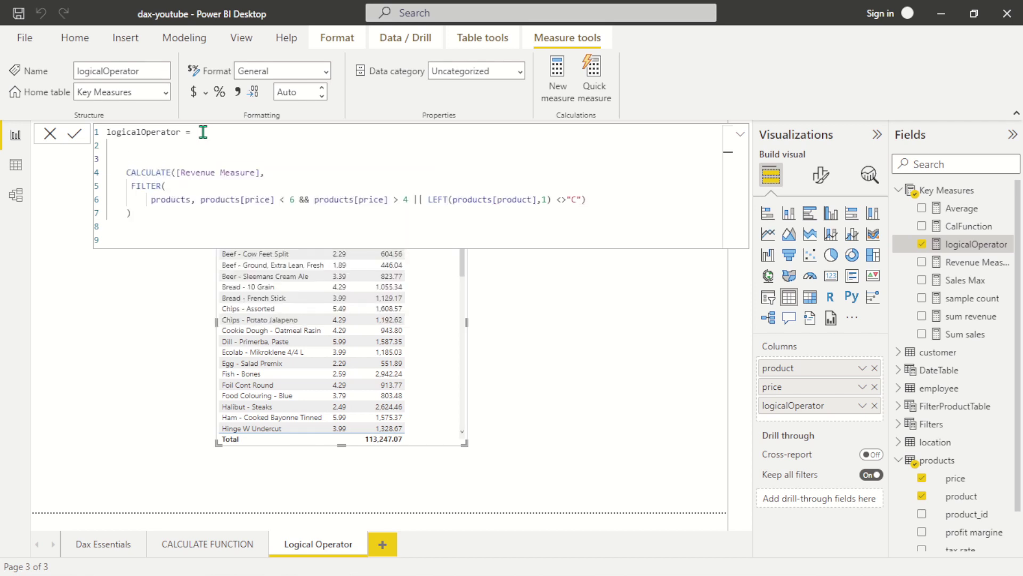
type("var")
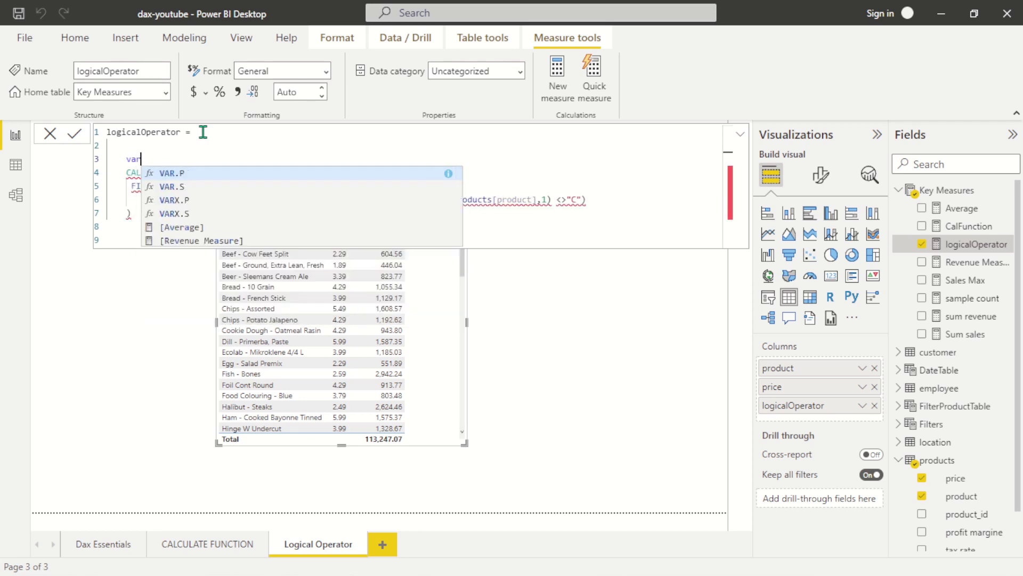
type(" logic")
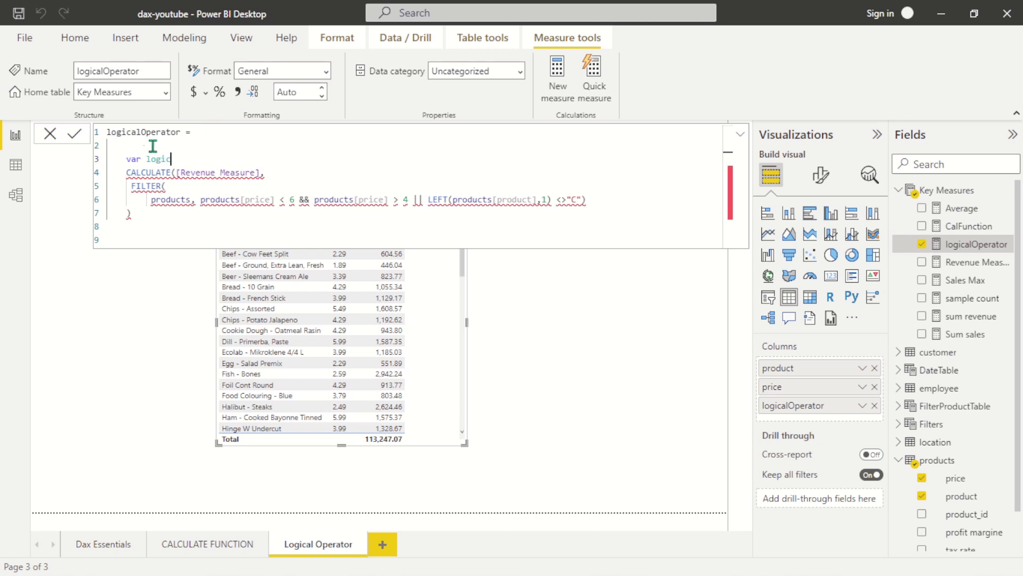
left_click(133, 145)
type("/")
type("/ thisis")
type("os ")
type("is s a")
type(" function fo")
type("r cal")
type("culat")
type("ing lo")
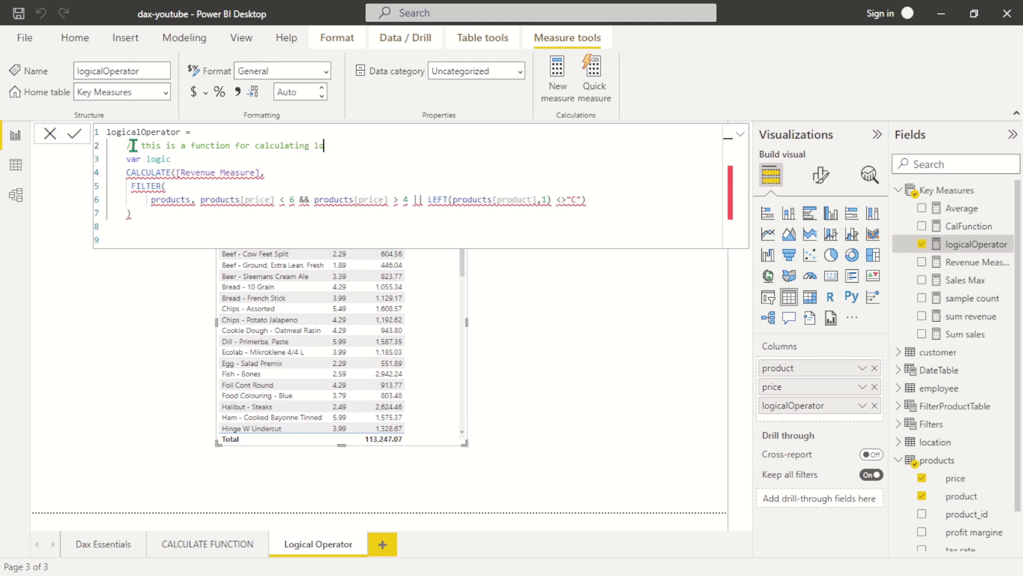
type("gical filering")
Complete the declaration line as var logic =.
left_click(178, 160)
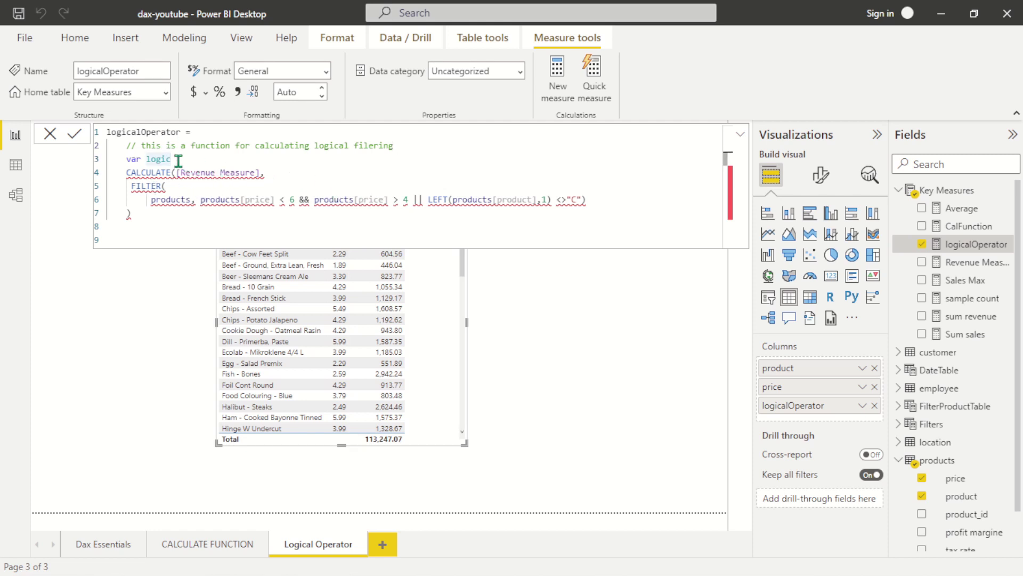
type("=")
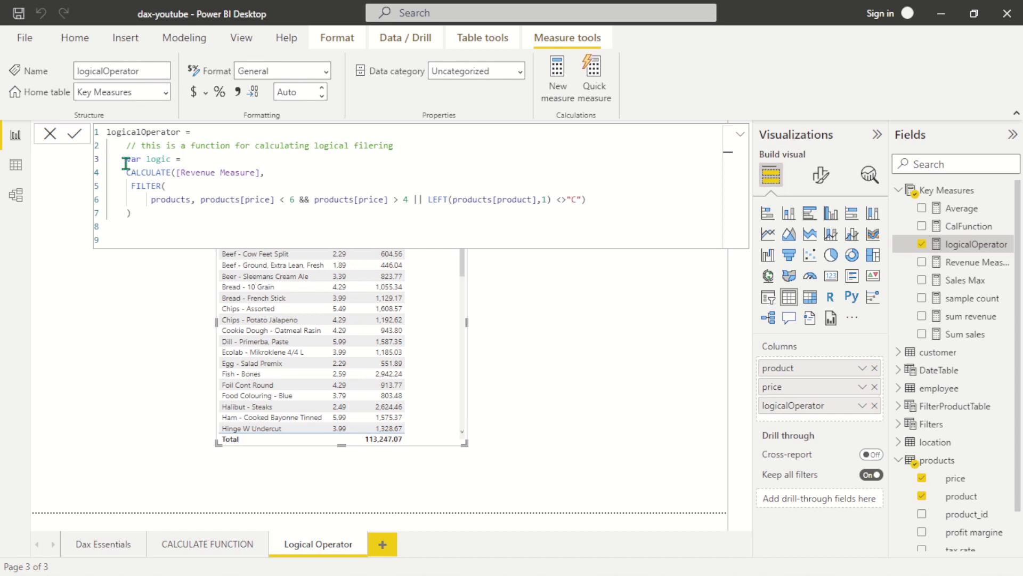
left_click_drag(125, 160, 198, 160)
left_click(198, 160)
left_click(138, 228)
Add a second filter to CALCULATE: FILTER(location, location[state] = "Arizona").
left_click(592, 203)
type(",")
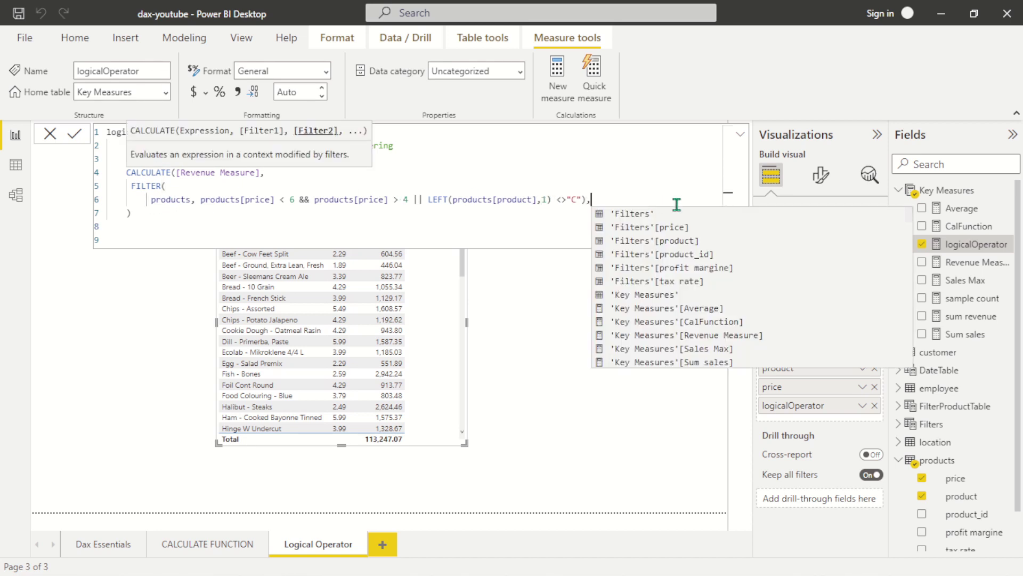
key("Return")
key("BackSpace")
key("BackSpace")
key("BackSpace")
key("BackSpace")
key("BackSpace")
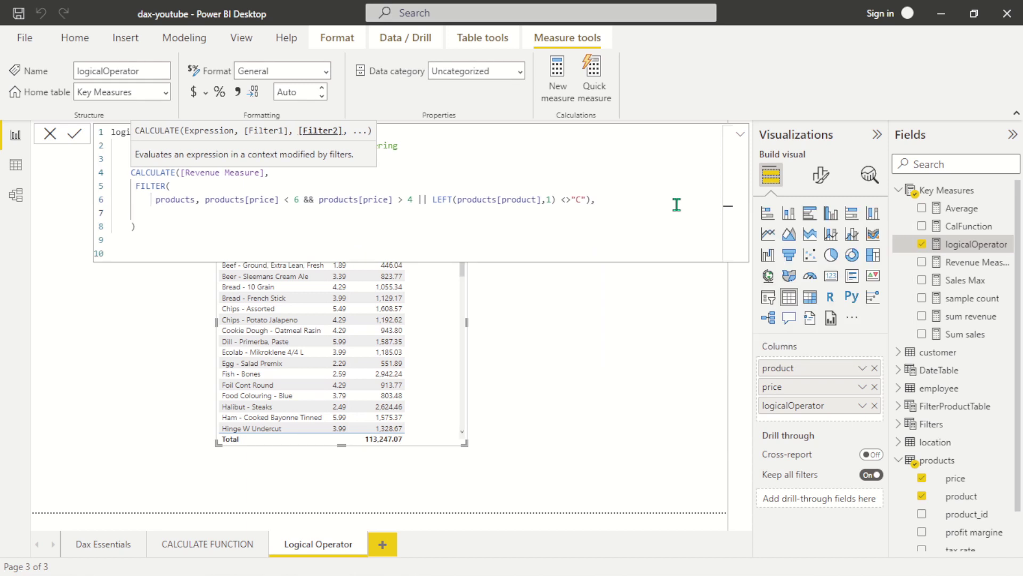
type("FIL")
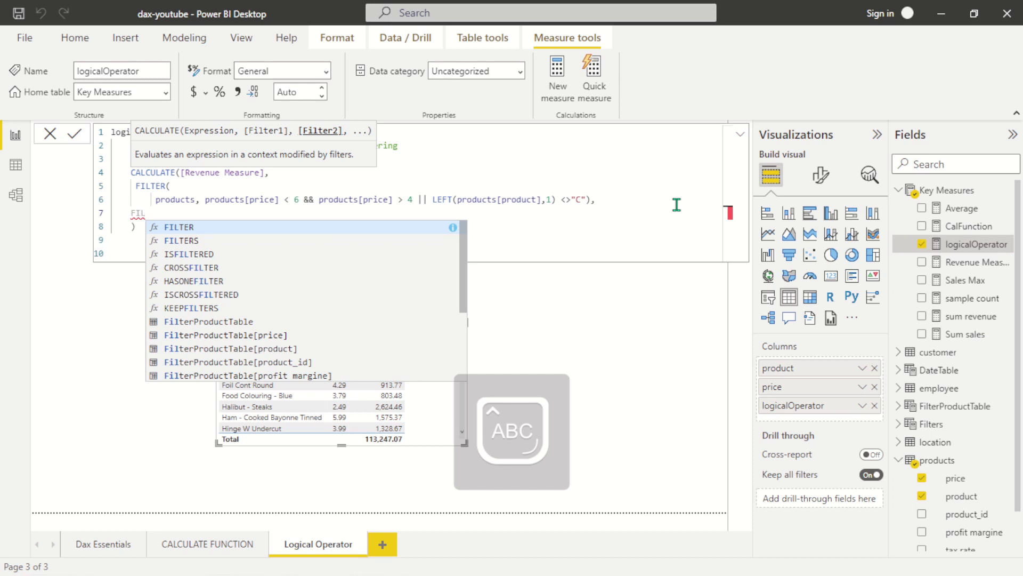
key("Tab")
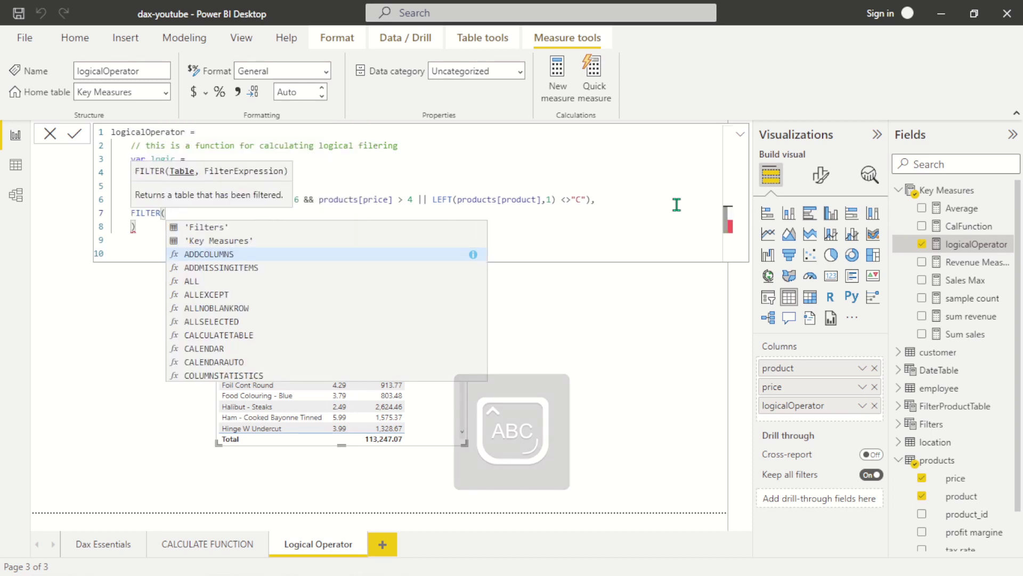
type("LOcation")
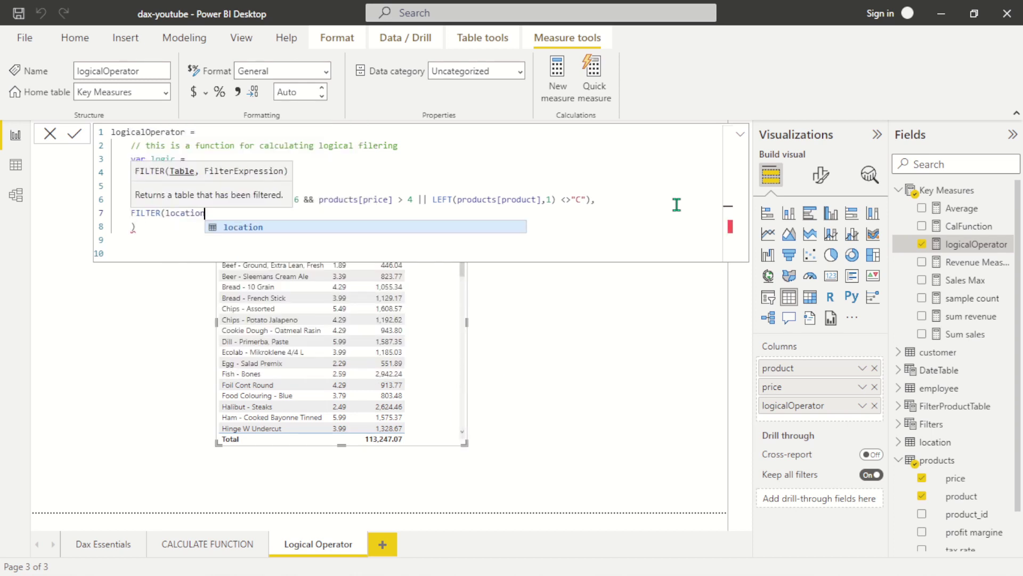
type(", ")
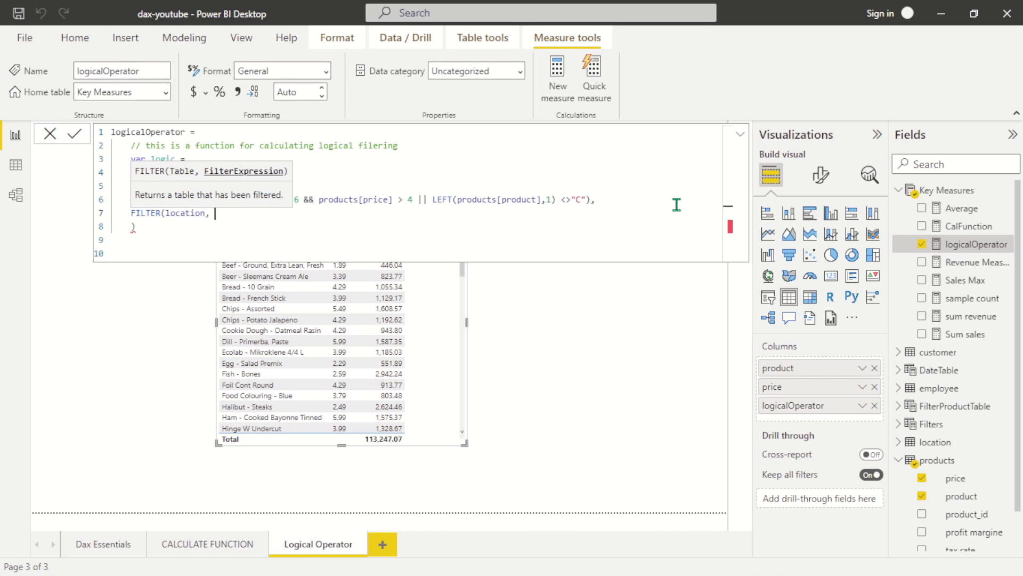
type("LO")
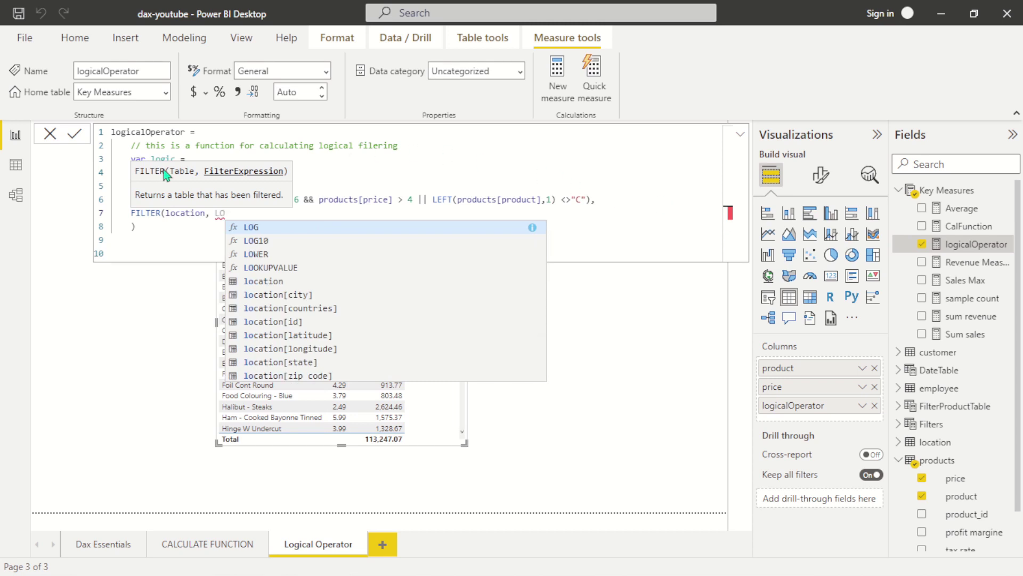
key("BackSpace")
key("BackSpace")
key("BackSpace")
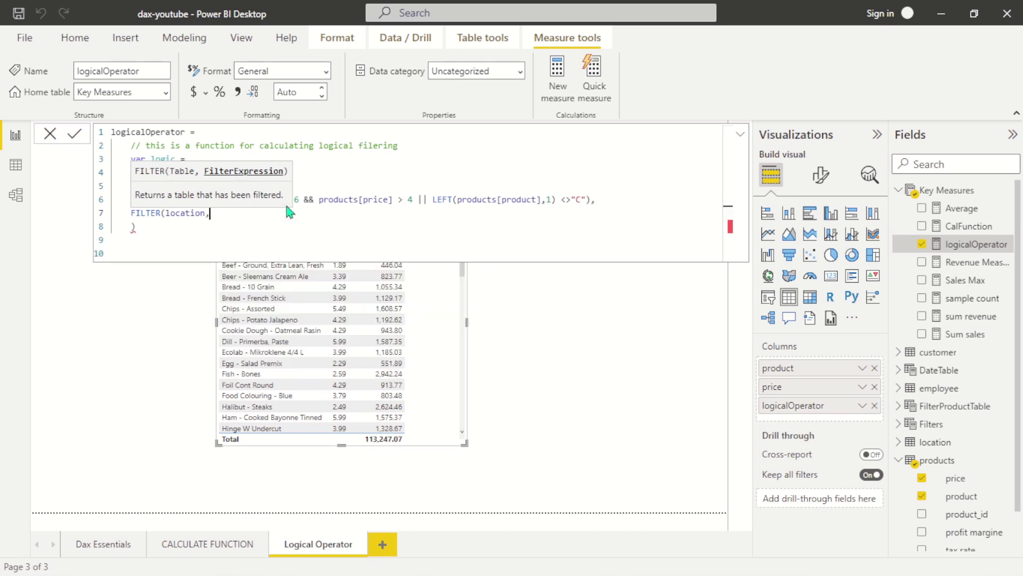
key("Caps_Lock")
type("lo")
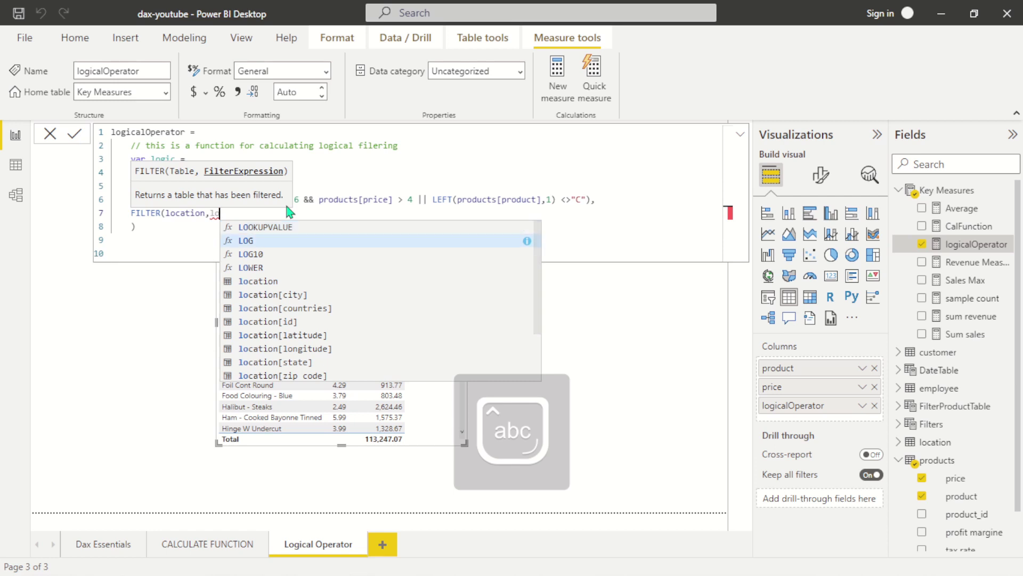
key("Down")
key("Down")
key("Down")
key("Down")
key("Down")
key("Down")
key("Down")
key("Down")
key("Down")
key("Down")
key("Tab")
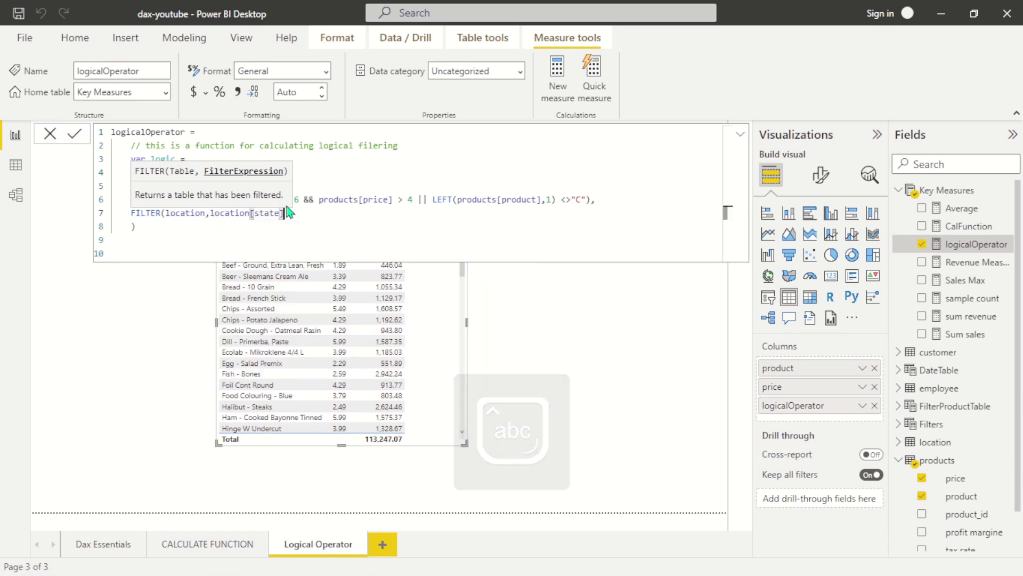
type("= \"\"")
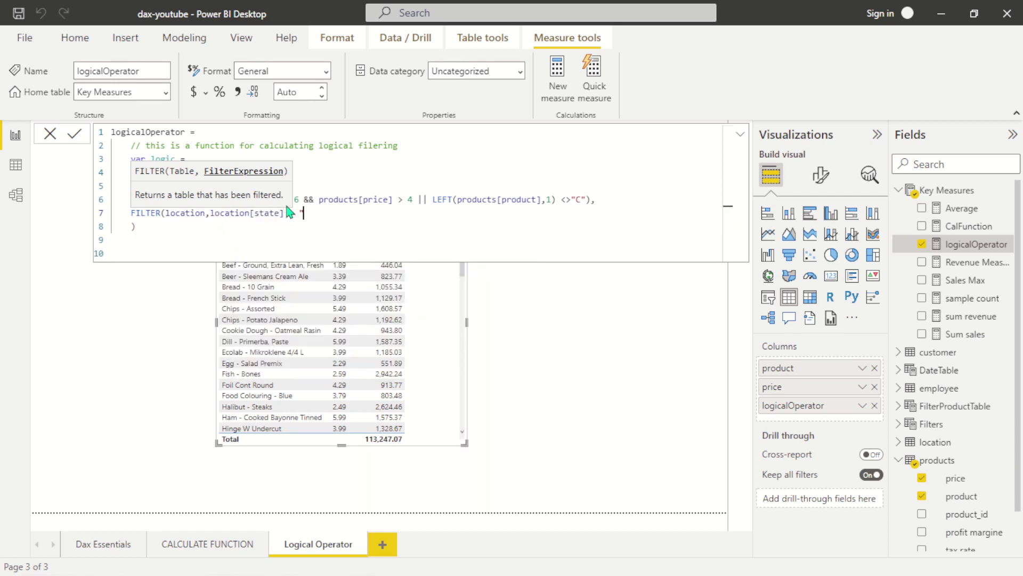
key("Caps_Lock")
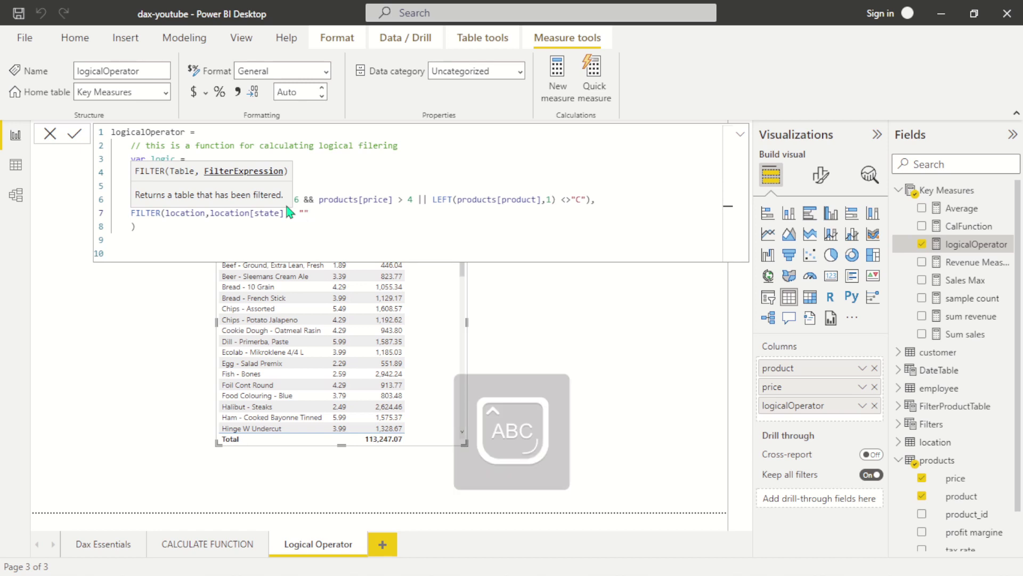
key("Caps_Lock")
type("Ari")
type("zona")
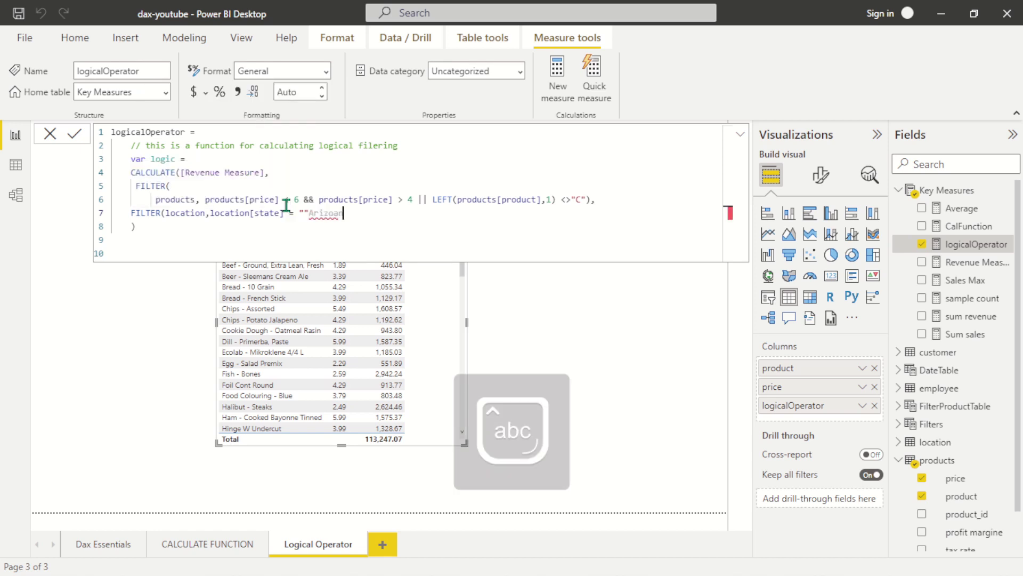
key("BackSpace")
key("BackSpace")
key("BackSpace")
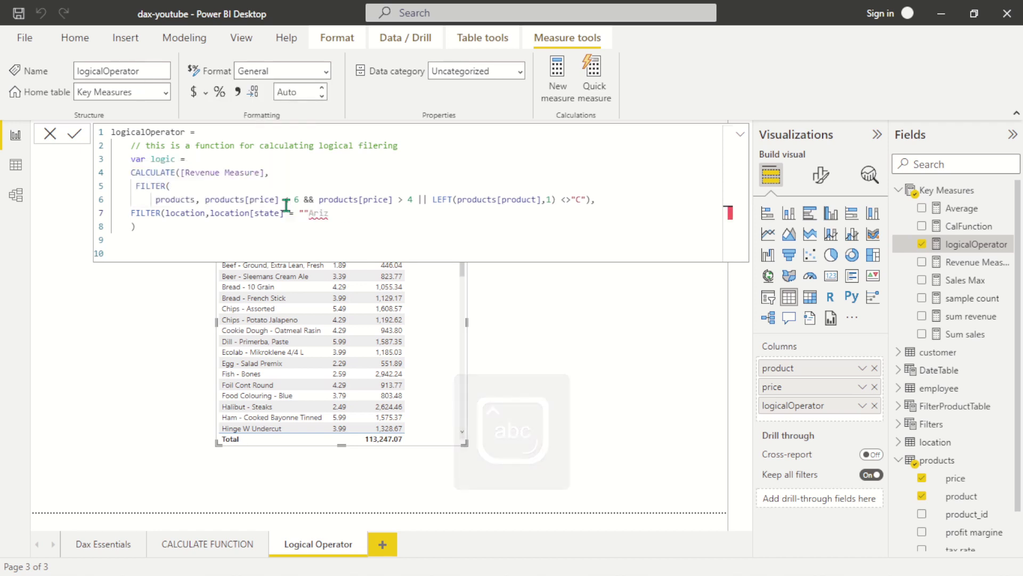
type("ona")
key("BackSpace")
key("BackSpace")
key("BackSpace")
key("BackSpace")
key("BackSpace")
key("BackSpace")
key("BackSpace")
key("BackSpace")
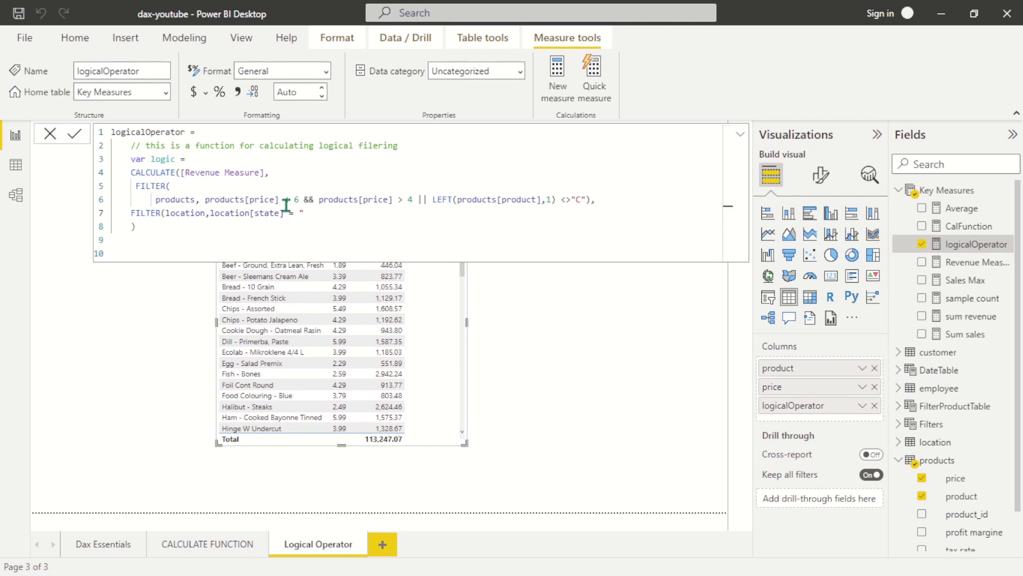
key("Caps_Lock")
type("Arizona")
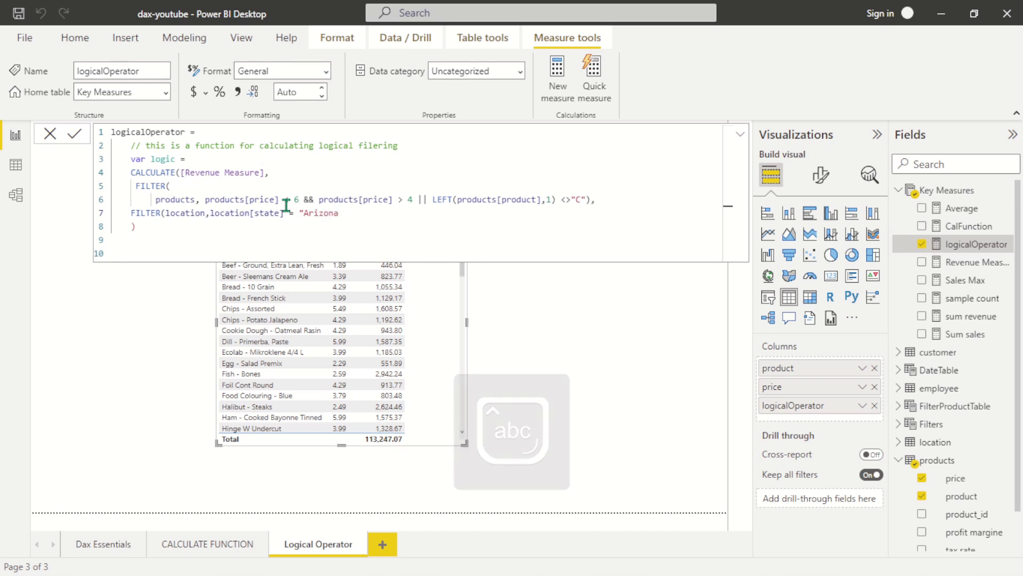
type("\"")
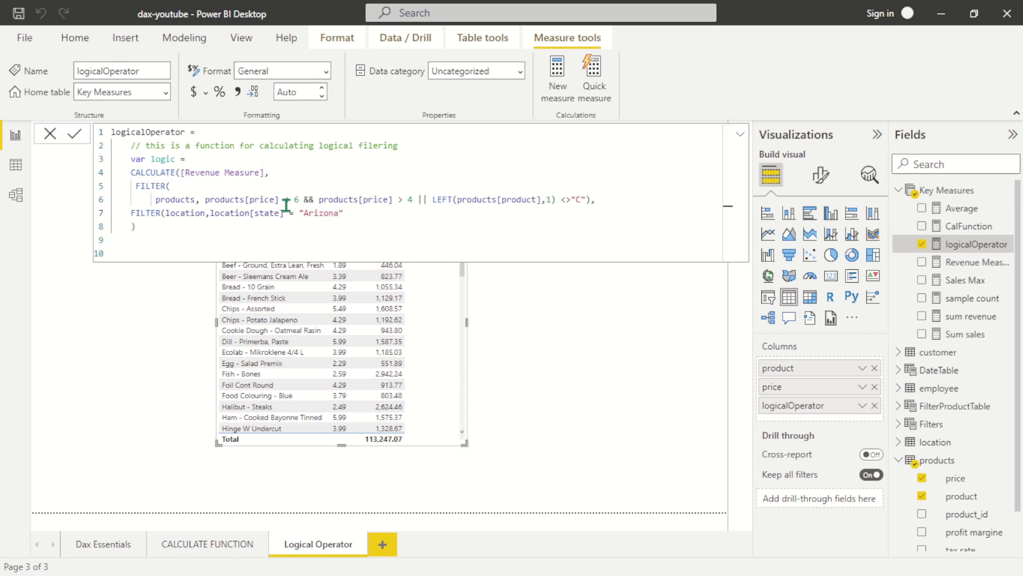
type(")")
Start a new variable line after the CALCULATE, var secondvar = 2+2.
left_click(148, 233)
key("Return")
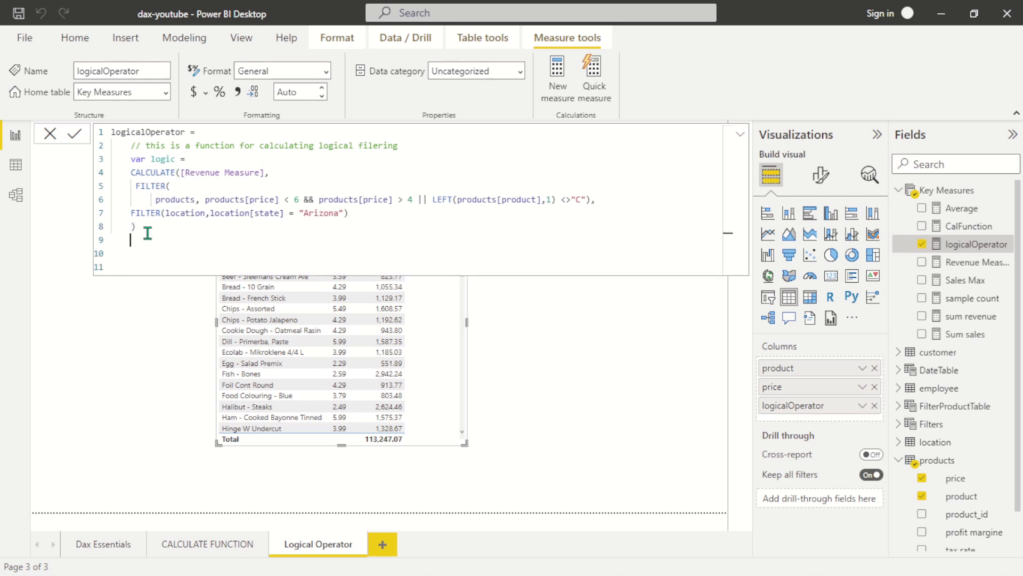
type("var r")
type("econf")
key("BackSpace")
type("d var = 2+2+")
key("BackSpace")
Finish secondvar as 2+2-2 and add a RETURN line below the variables.
type("-2")
key("Return")
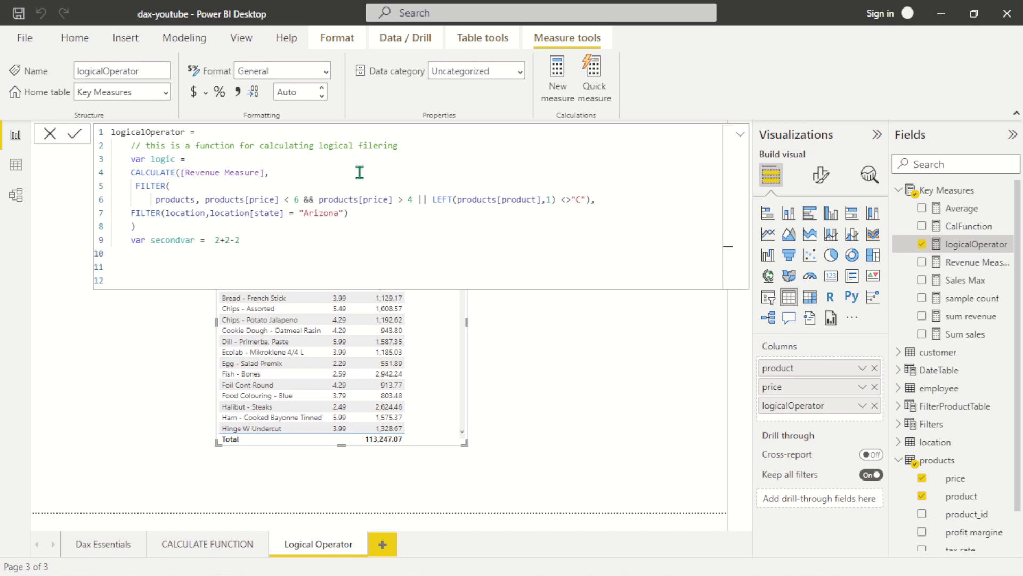
key("Caps_Lock")
type("RETUREN")
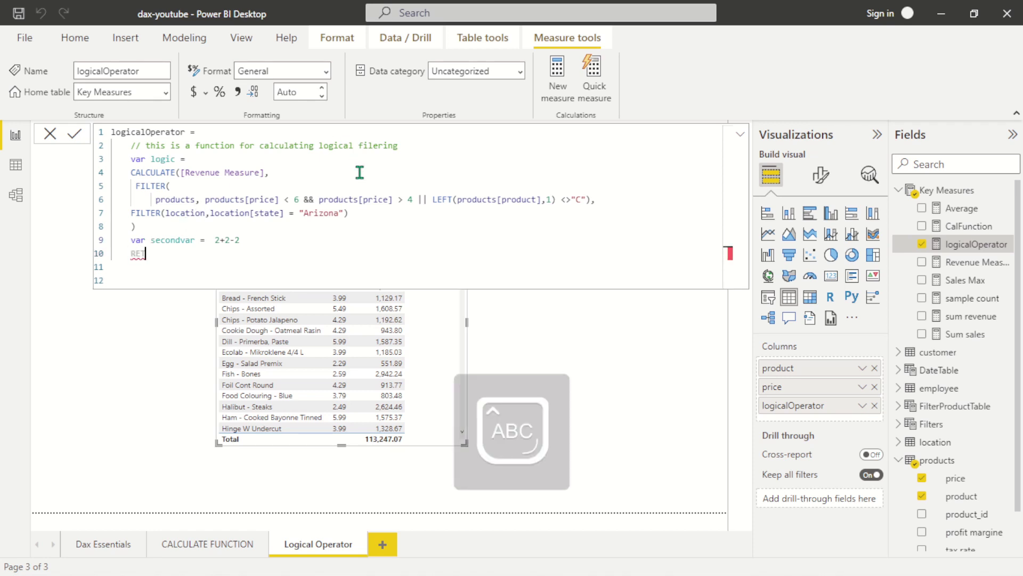
key("BackSpace")
key("BackSpace")
type("N")
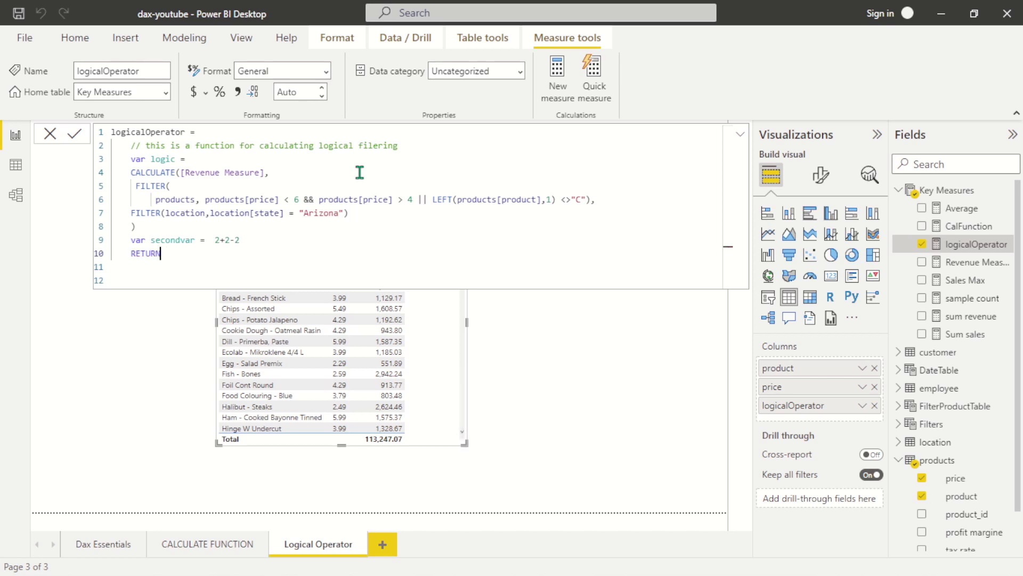
key("shift+Return")
key("shift+Return")
Add the comment '/// Formular of VAR'S' below RETURN, leaving a new line after it.
type("##")
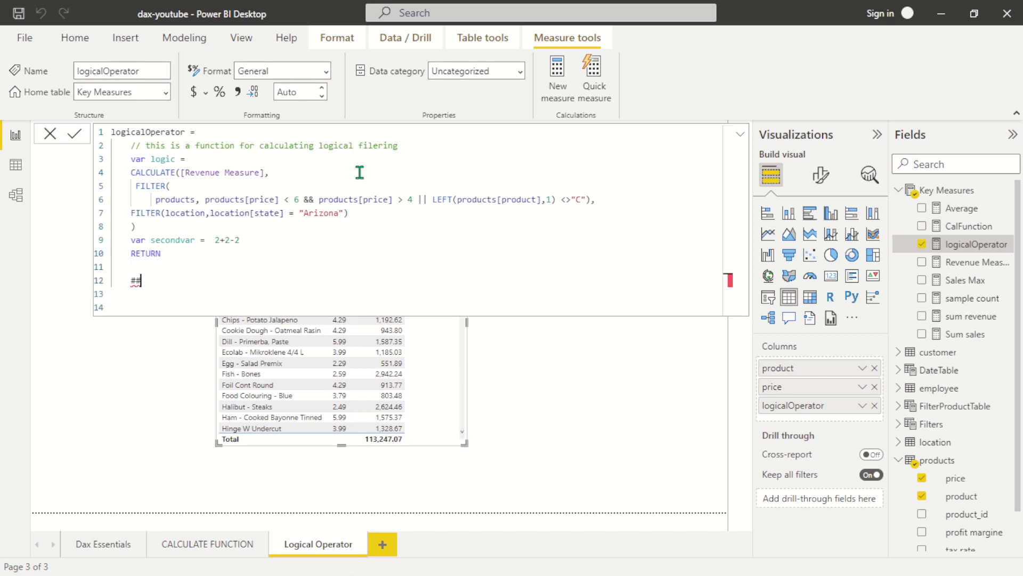
key("BackSpace")
key("BackSpace")
type("/// Fil")
key("BackSpace")
key("BackSpace")
key("BackSpace")
key("BackSpace")
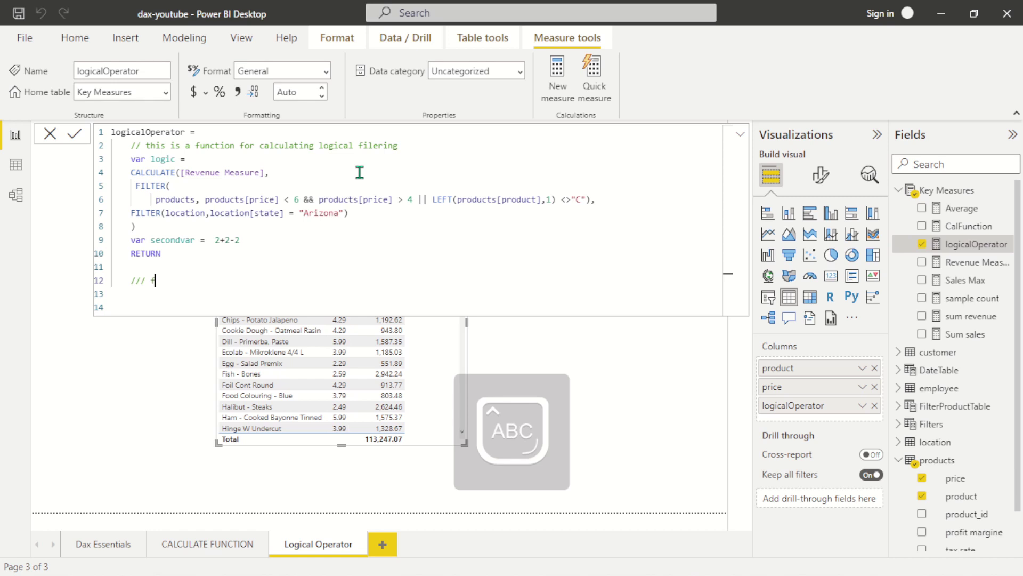
type("Formular of")
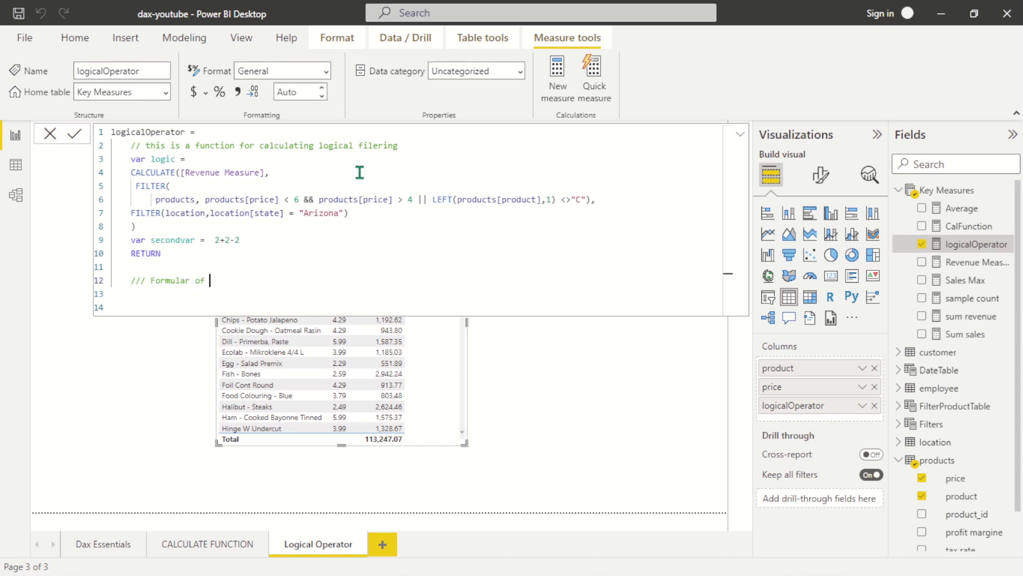
key("Caps_Lock")
type("VAR")
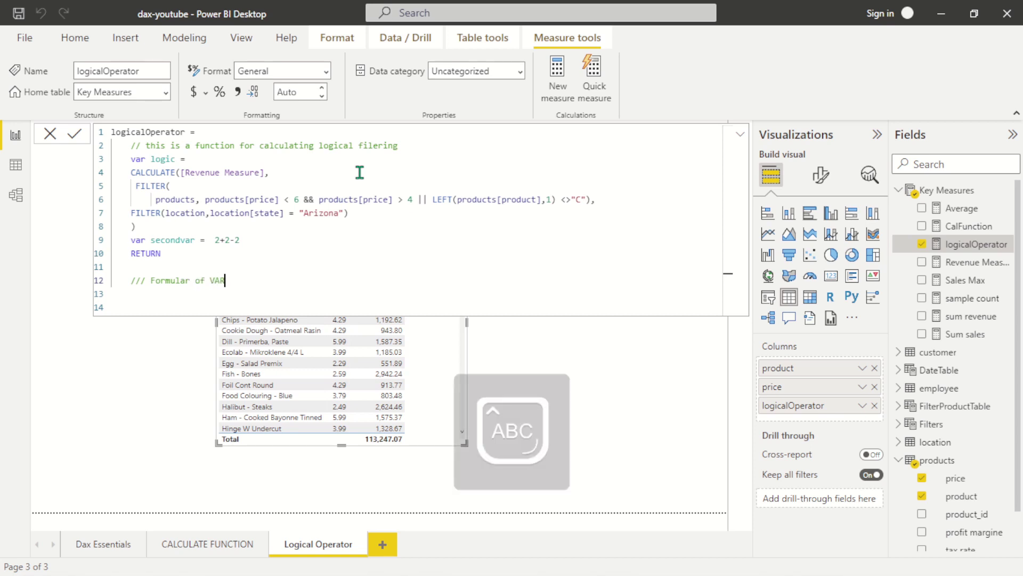
type("'S")
key("Caps_Lock")
key("shift+Return")
key("shift+Return")
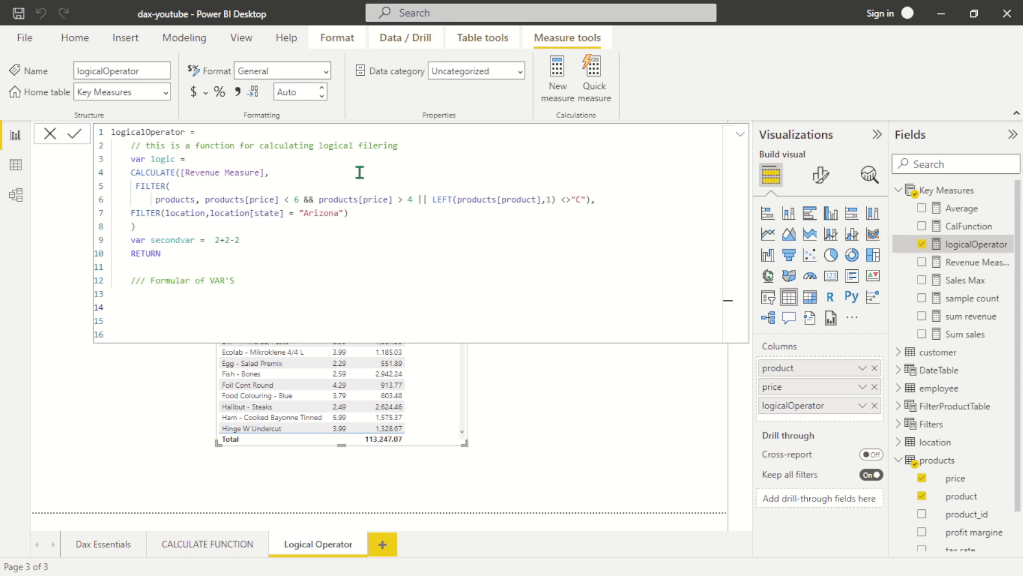
Start the return expression as [Revenue Measure]-logic+secondvar using the suggestions.
type("[")
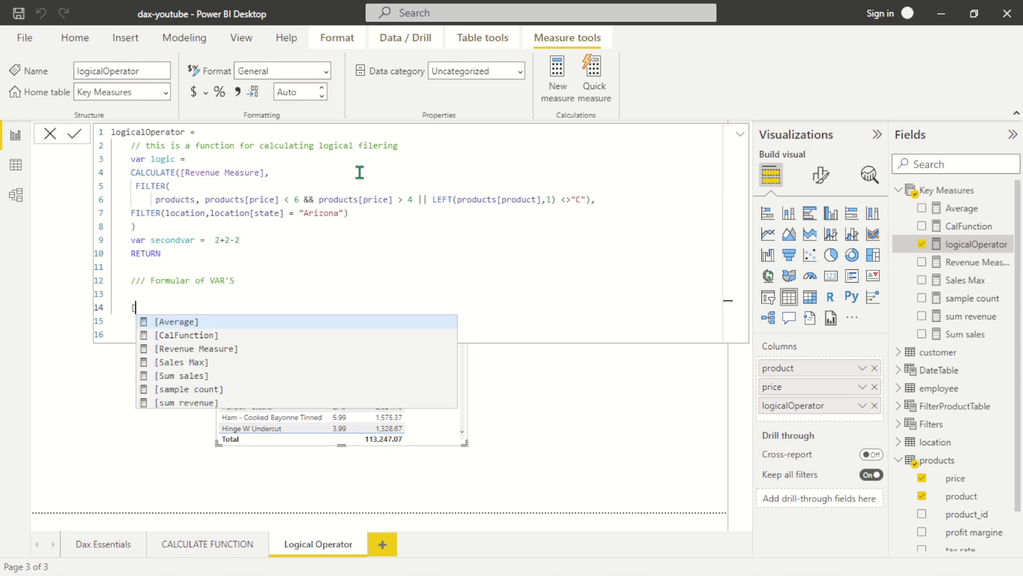
key("Down")
key("Down")
key("Tab")
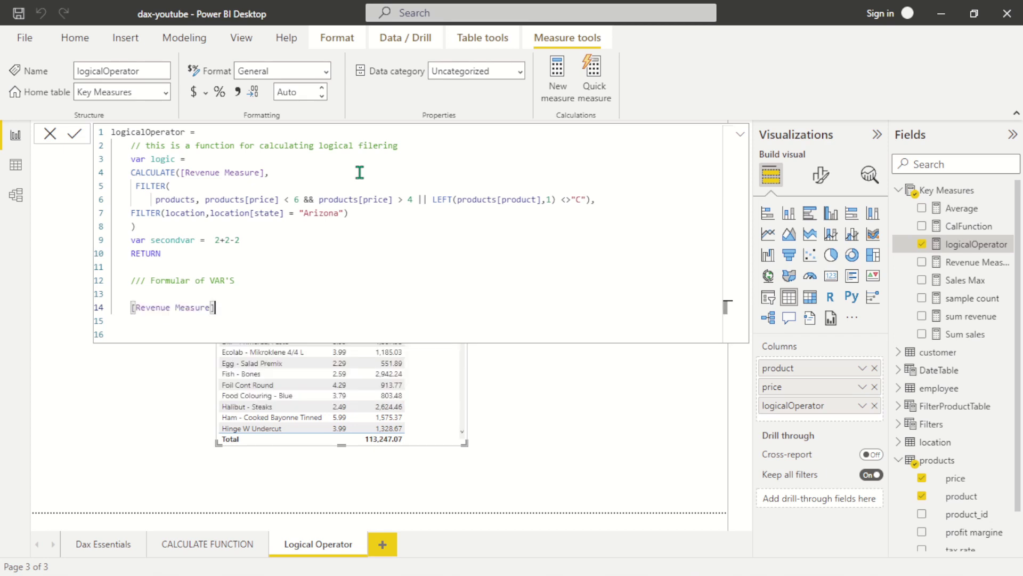
type("- lo")
key("Down")
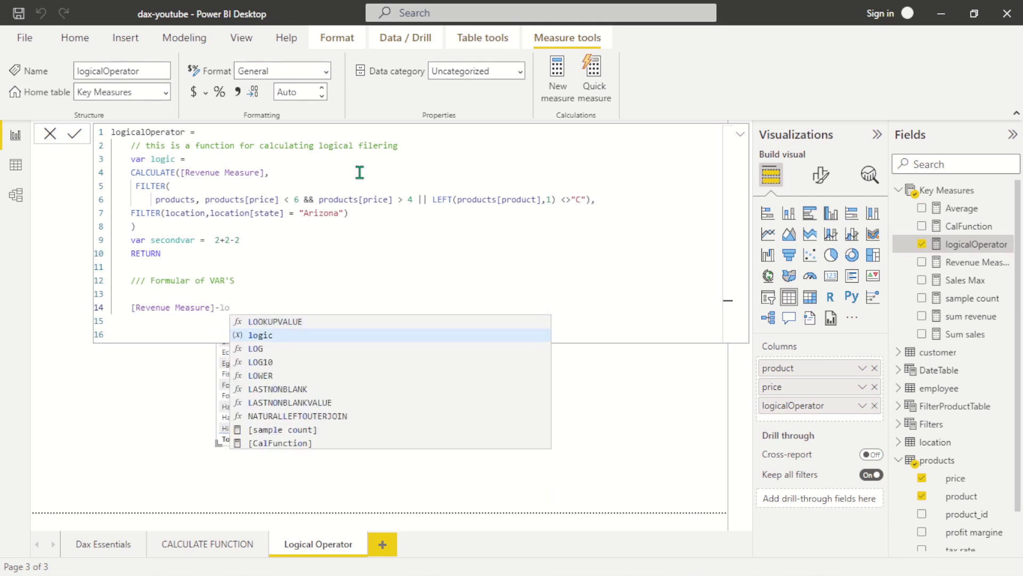
key("Down")
key("Up")
key("Up")
key("Down")
type("gic")
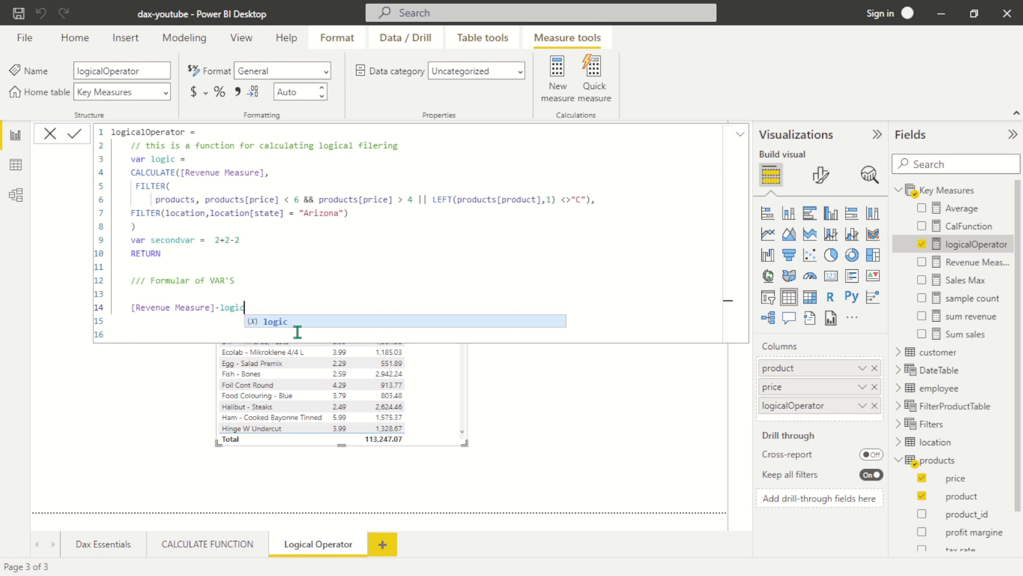
key("BackSpace")
key("BackSpace")
key("BackSpace")
key("BackSpace")
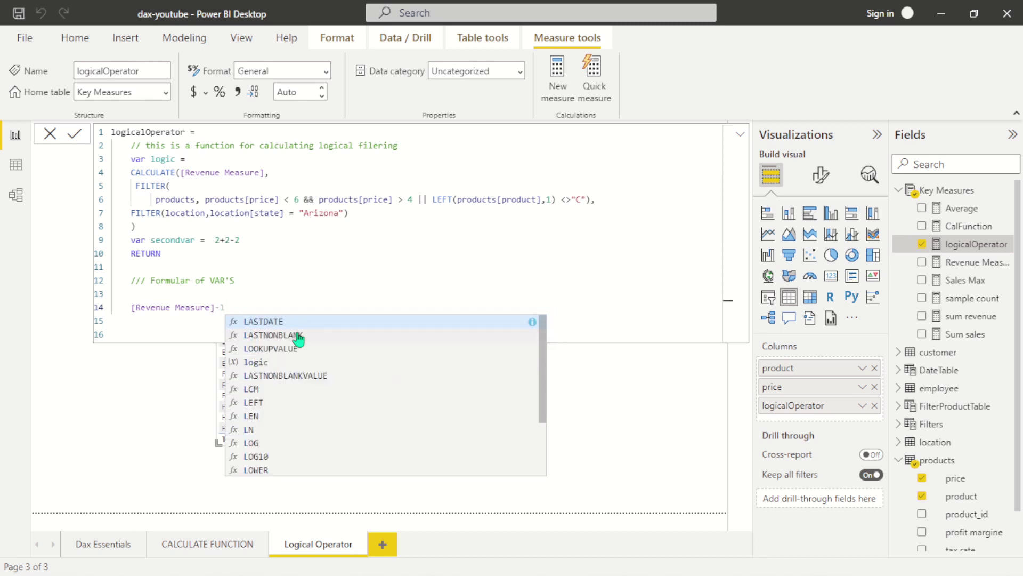
key("Down")
key("Down")
key("Down")
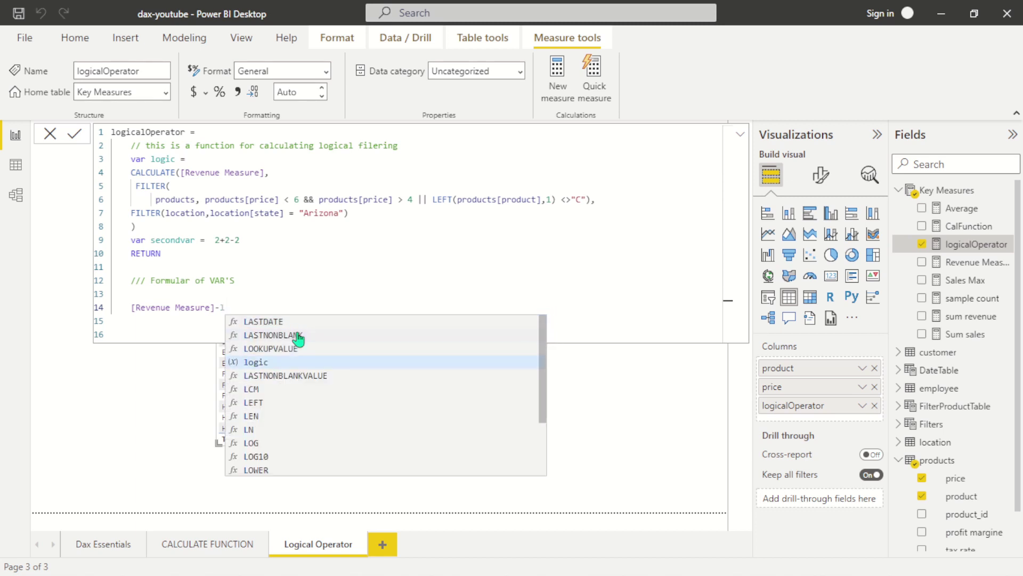
type("ogic+")
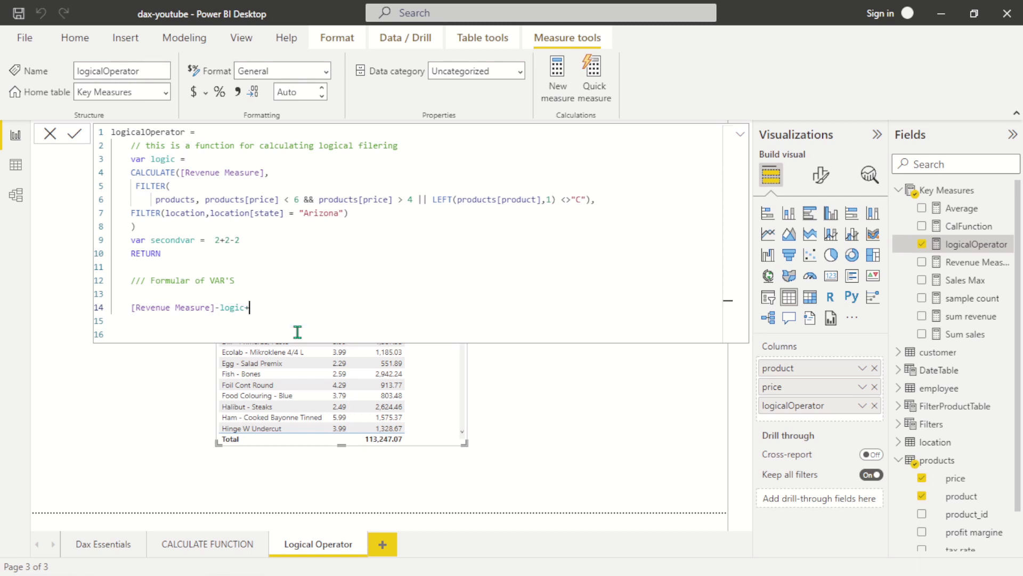
type("se")
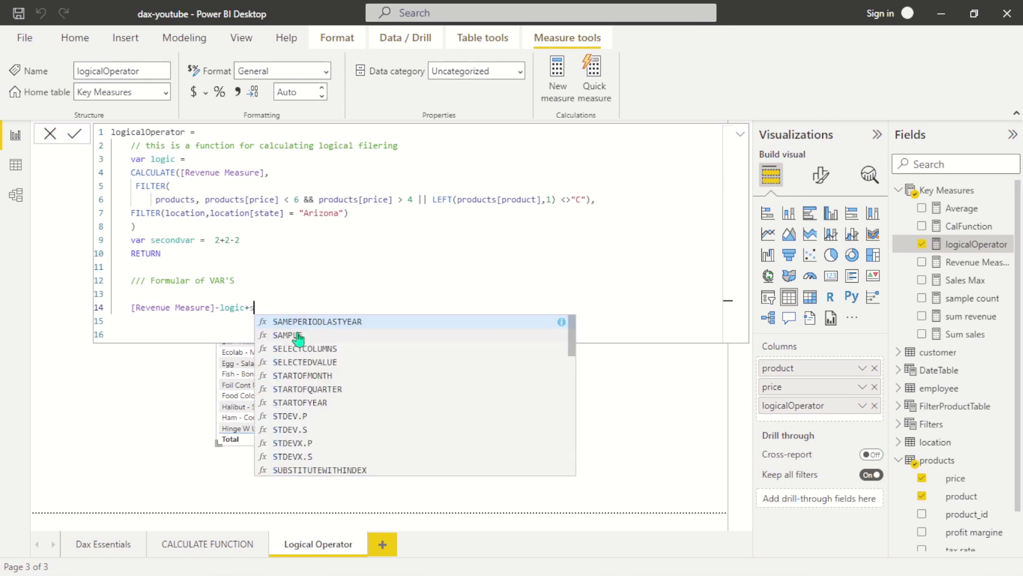
key("Down")
key("Down")
key("Down")
key("Up")
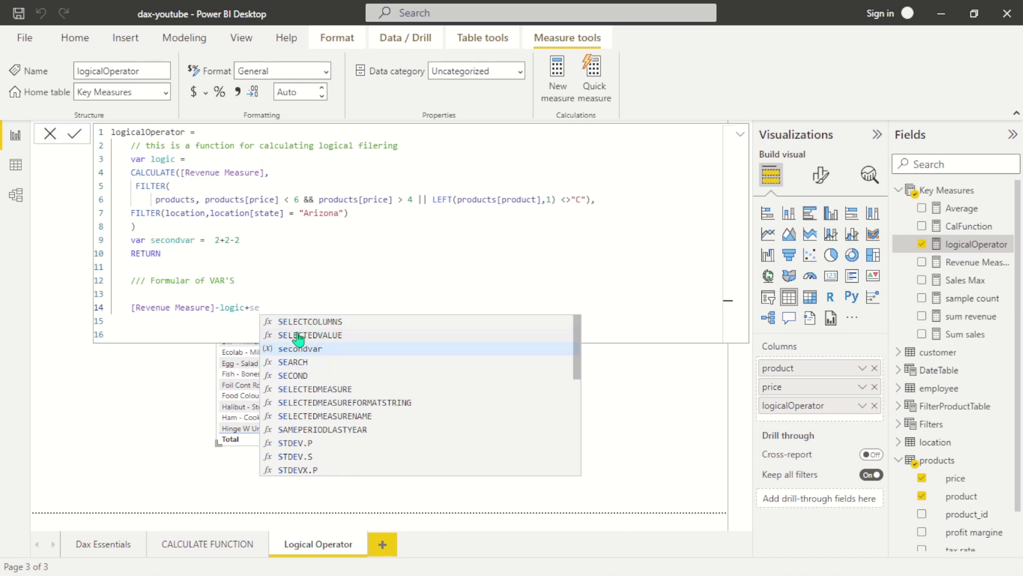
key("Return")
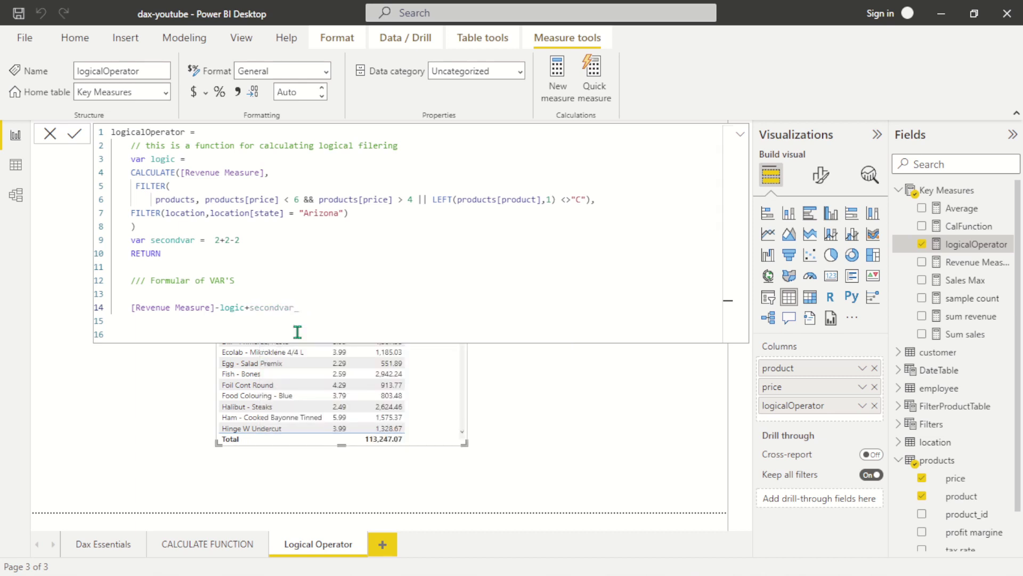
Append +logic and commit the measure, bringing the table total to 139,709.73.
type("+lo")
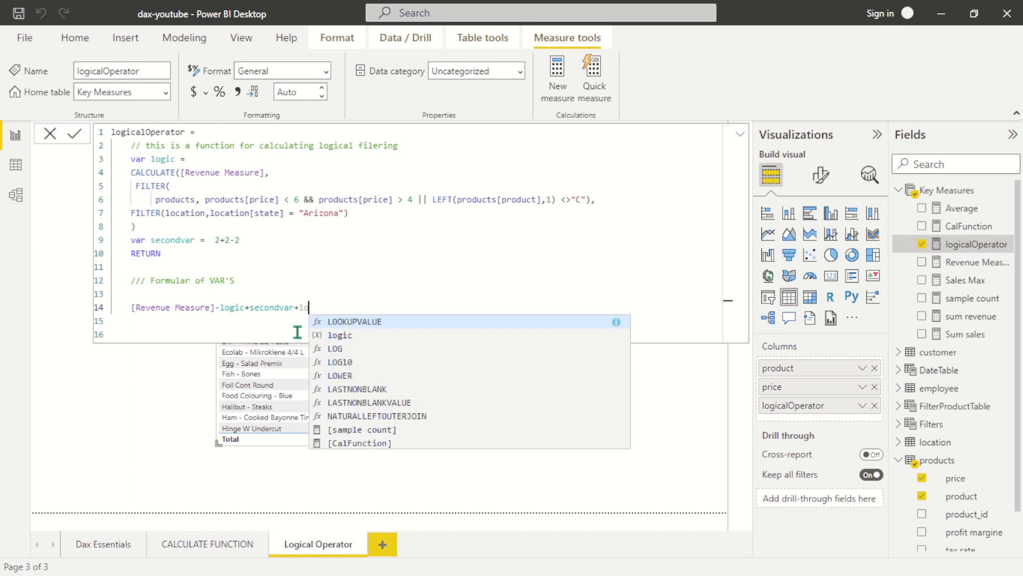
type("gic")
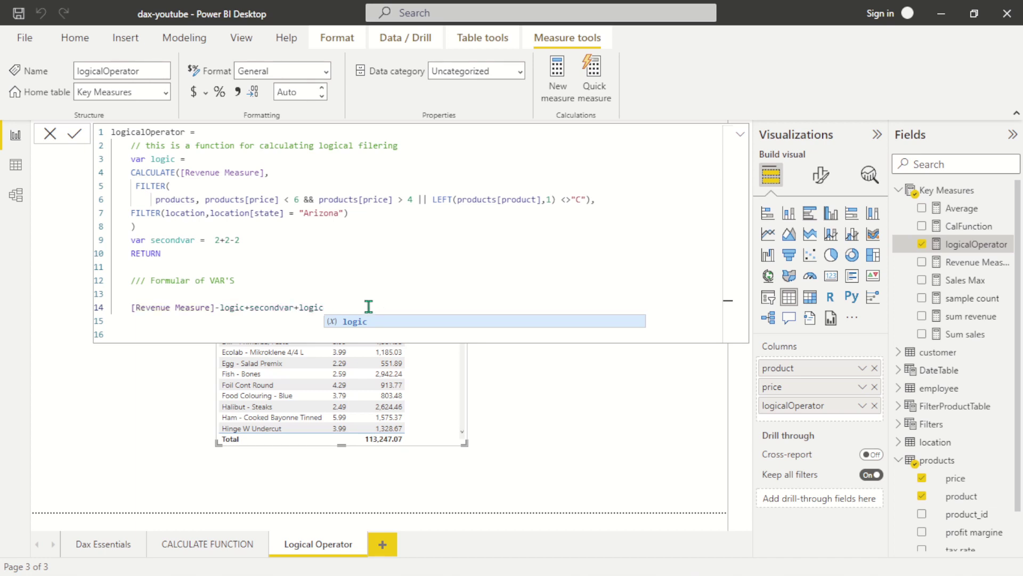
left_click(309, 320)
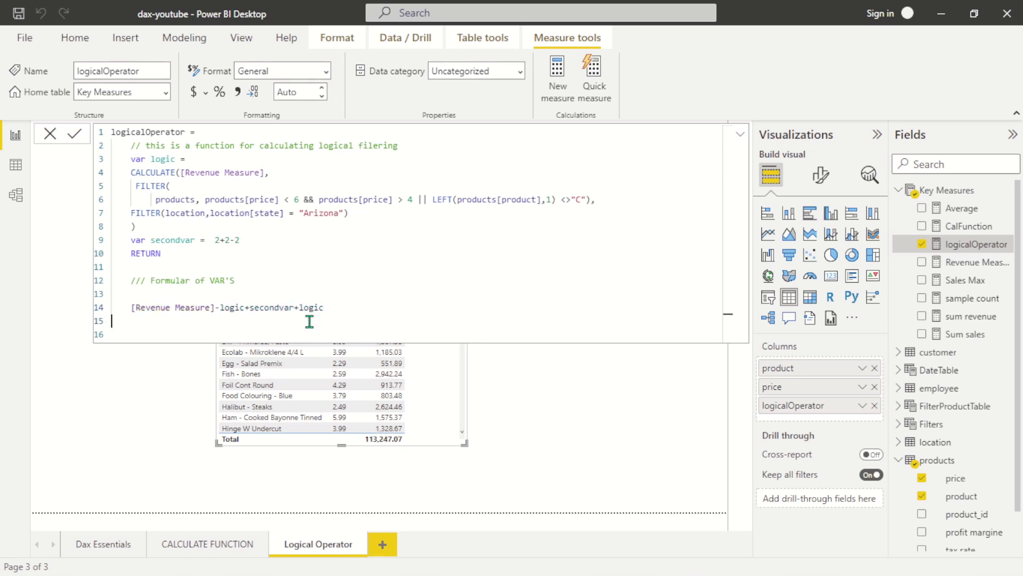
left_click(353, 307)
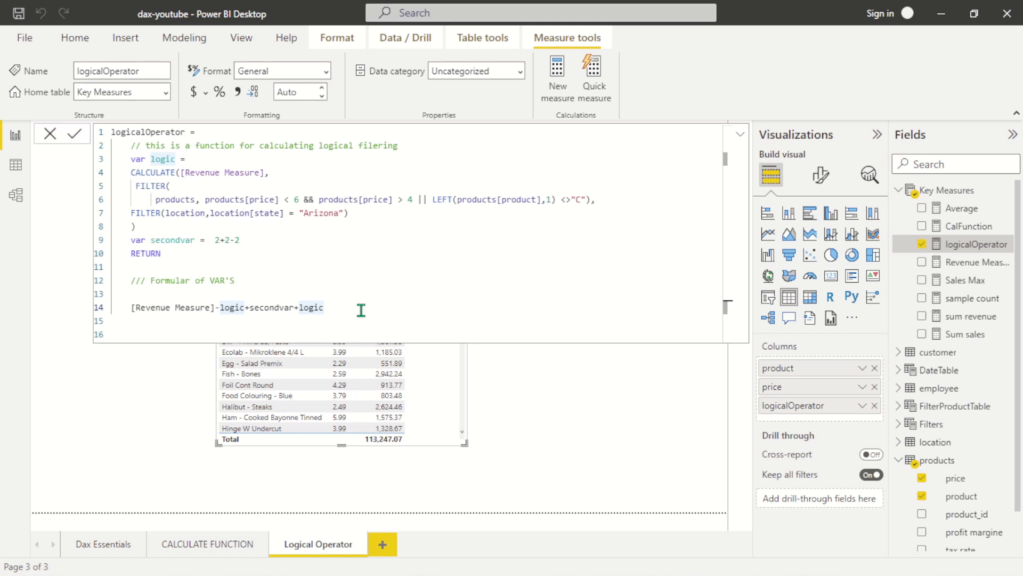
key("BackSpace")
key("BackSpace")
key("BackSpace")
key("BackSpace")
key("BackSpace")
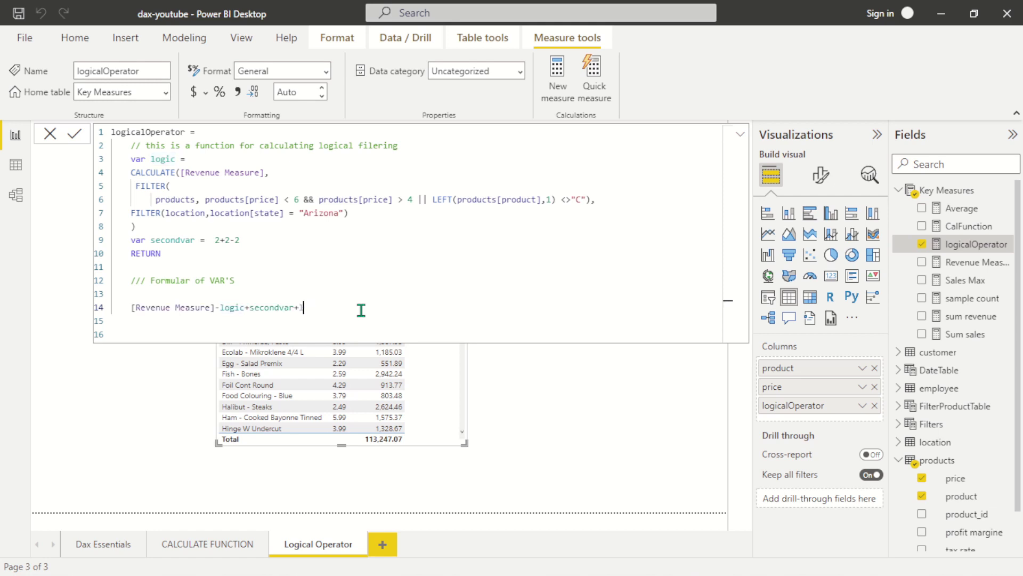
type("lo")
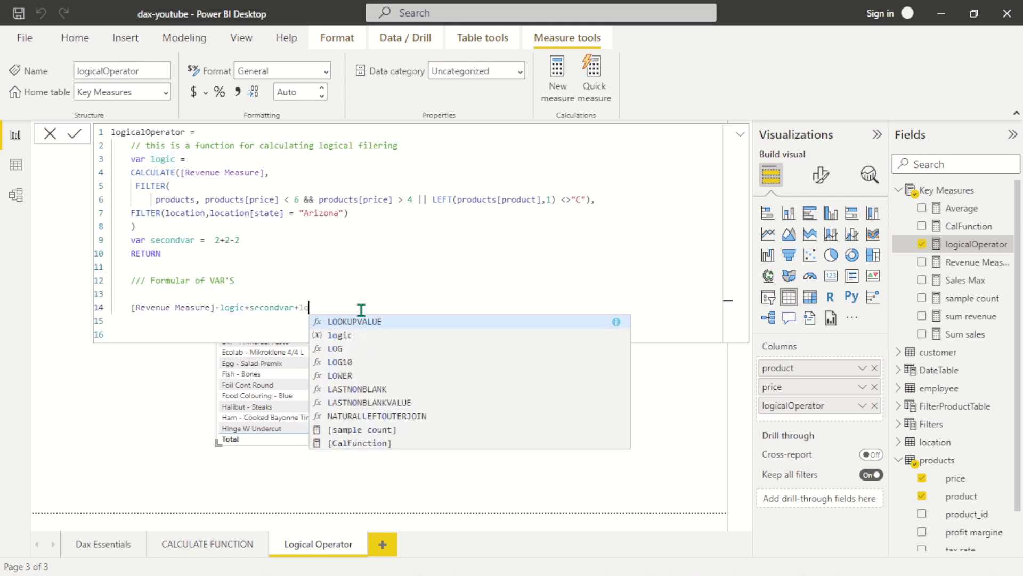
key("Down")
key("Down")
key("Up")
type("gic")
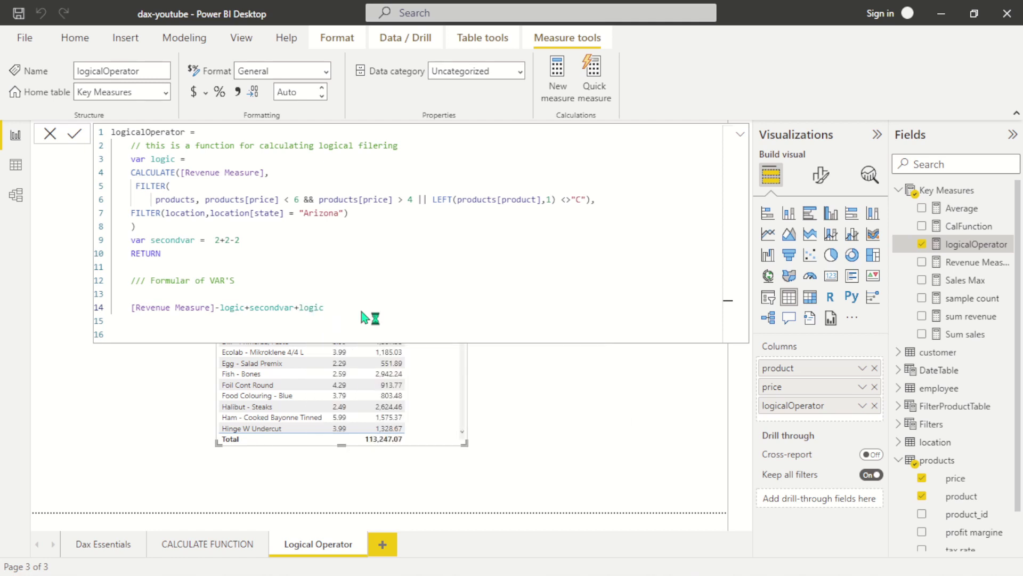
key("Return")
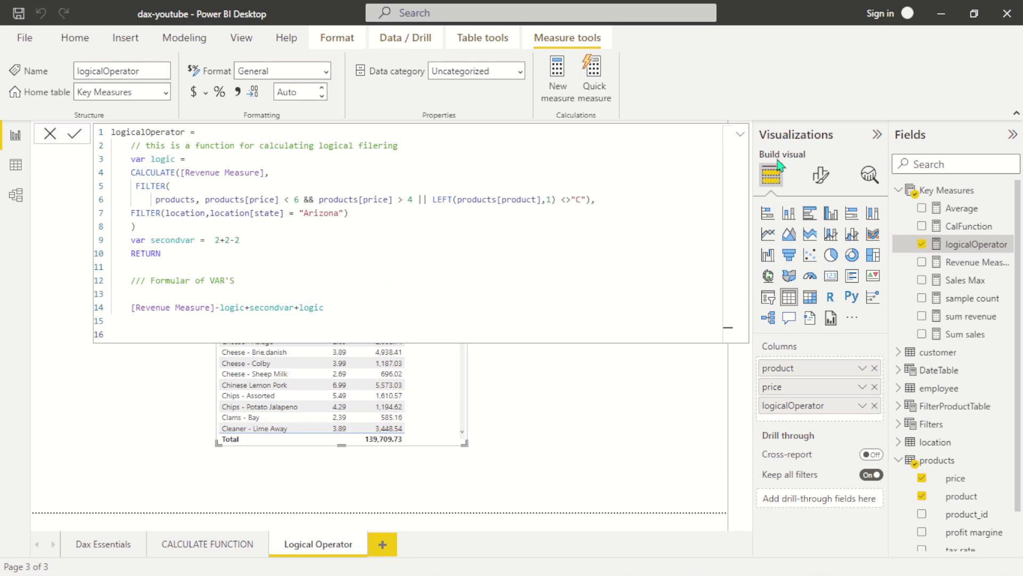
left_click(739, 140)
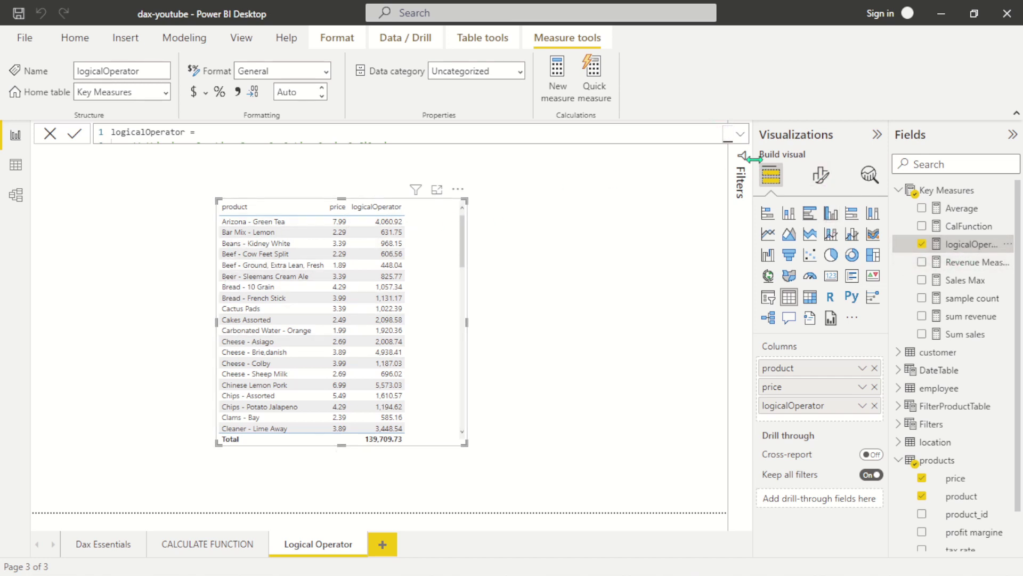
left_click(740, 135)
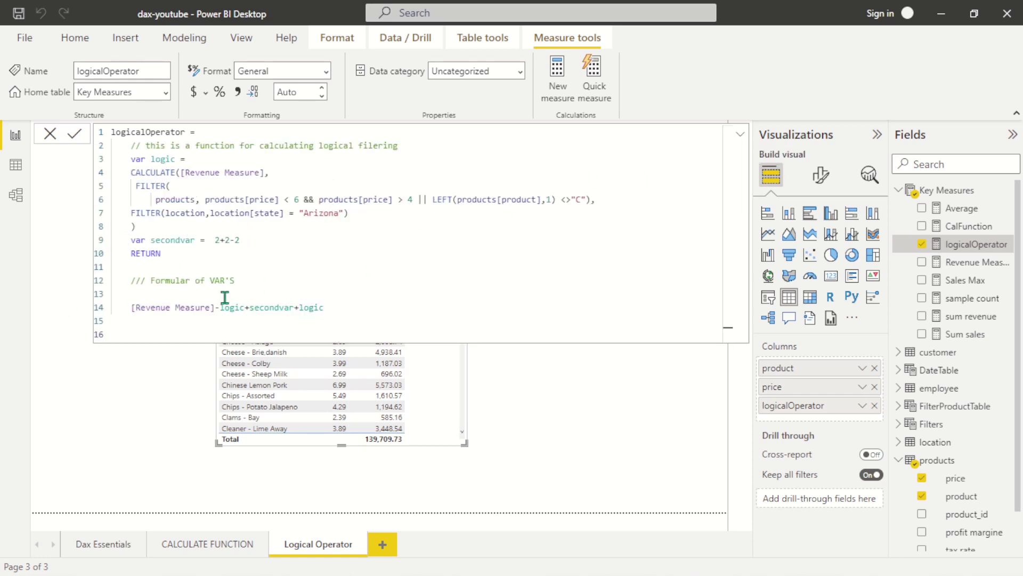
left_click_drag(160, 253, 123, 113)
left_click(349, 308)
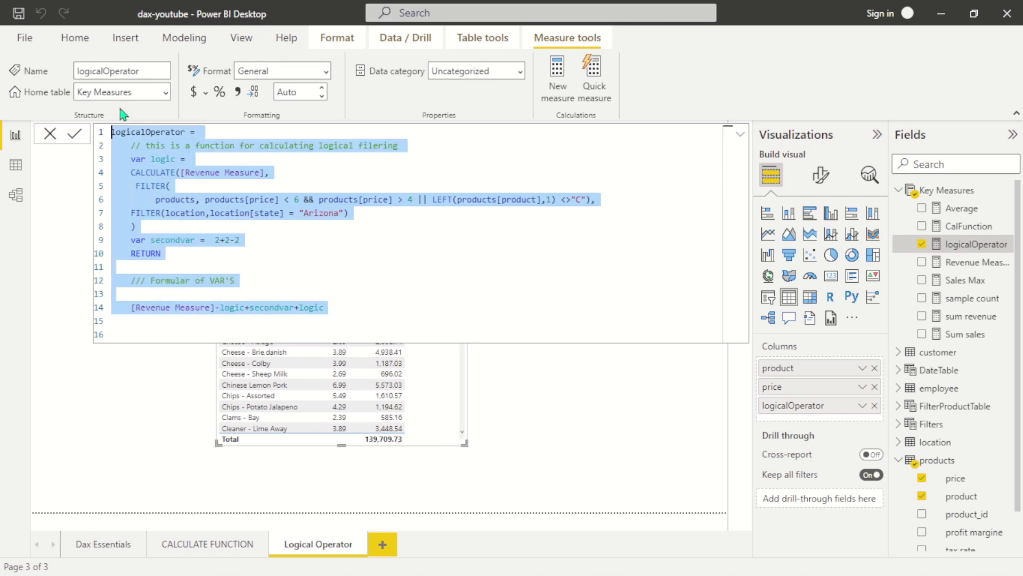
Adjust the indentation of the Arizona FILTER line to match the product price FILTER.
left_click(380, 265)
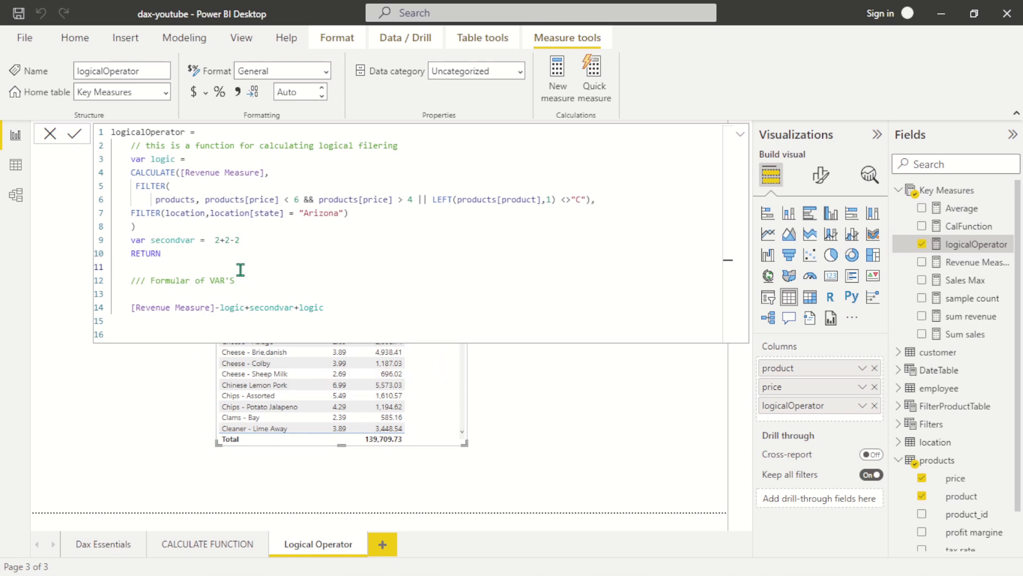
left_click(132, 213)
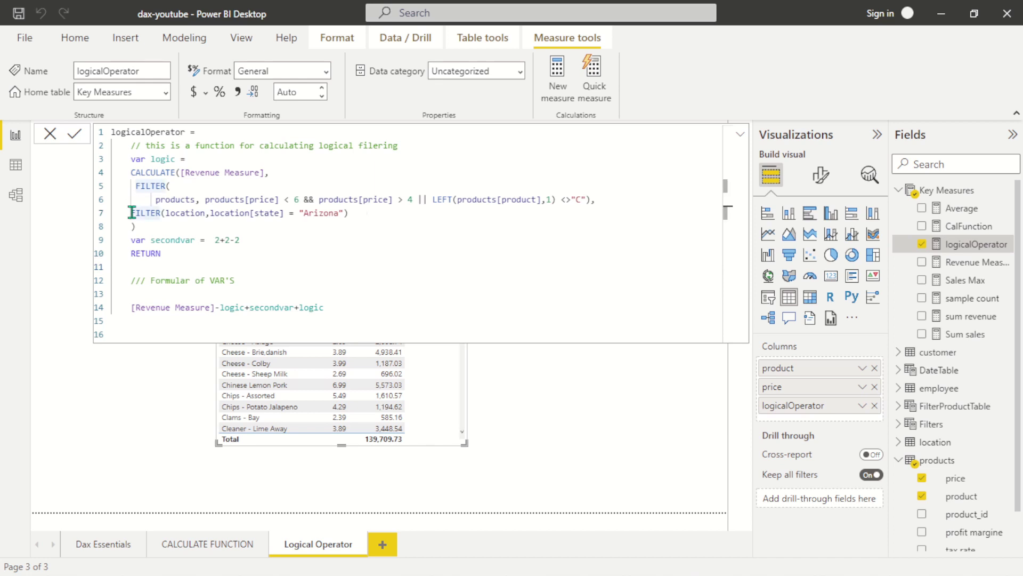
key("Tab")
key("shift+Tab")
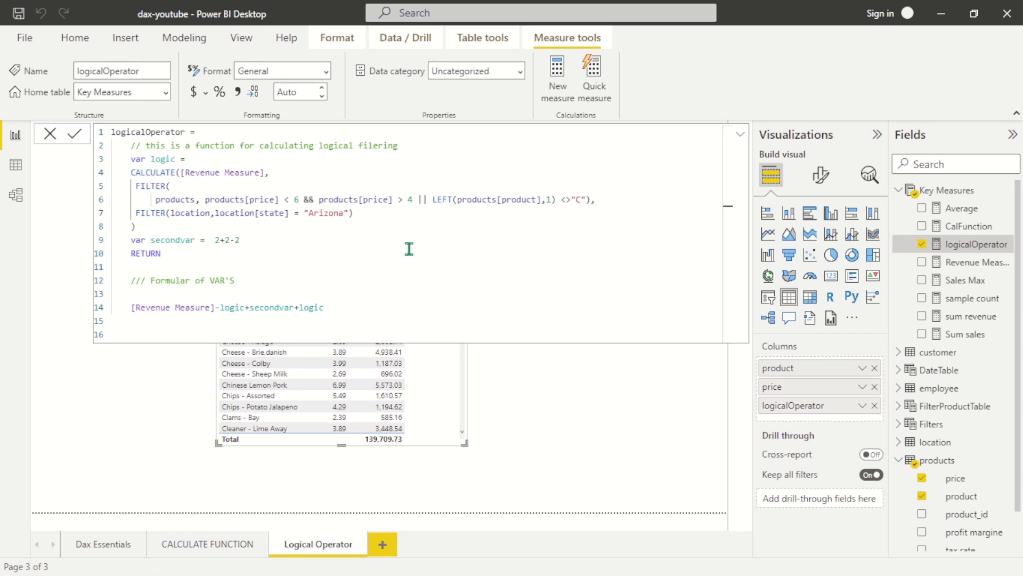
Delete the return expression, comment, RETURN and var logic lines, then commit the CALCULATE-only measure.
left_click_drag(121, 307, 479, 305)
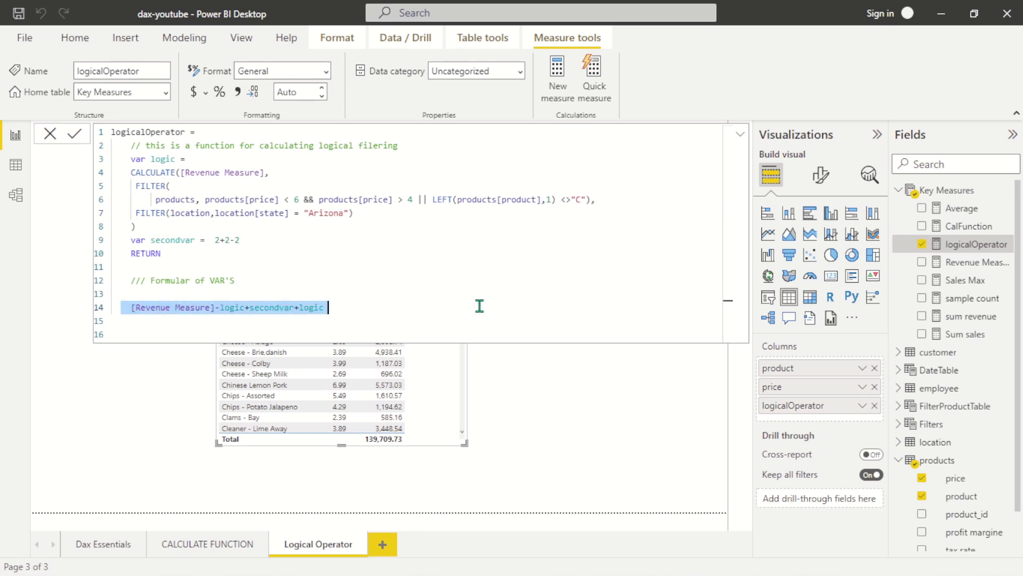
key("BackSpace")
key("BackSpace")
key("BackSpace")
key("BackSpace")
key("BackSpace")
key("BackSpace")
key("BackSpace")
key("BackSpace")
key("BackSpace")
key("BackSpace")
key("BackSpace")
key("BackSpace")
key("BackSpace")
key("BackSpace")
key("BackSpace")
key("BackSpace")
key("BackSpace")
key("BackSpace")
key("BackSpace")
key("BackSpace")
key("BackSpace")
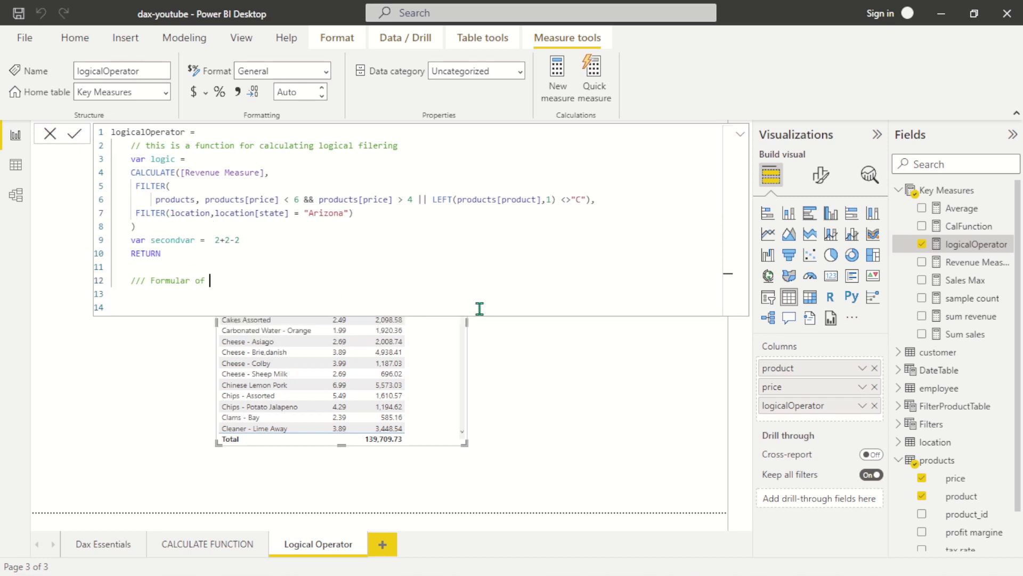
key("BackSpace")
key("BackSpace")
key("BackSpace")
key("BackSpace")
key("BackSpace")
key("BackSpace")
key("BackSpace")
key("BackSpace")
key("BackSpace")
key("BackSpace")
key("BackSpace")
key("BackSpace")
key("BackSpace")
key("BackSpace")
key("BackSpace")
key("BackSpace")
key("BackSpace")
key("BackSpace")
key("BackSpace")
key("BackSpace")
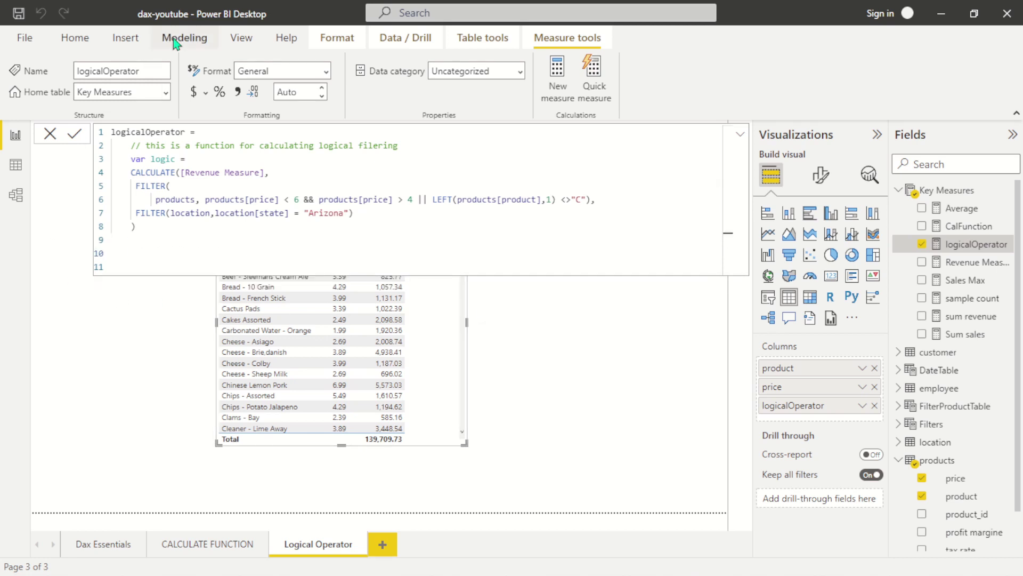
left_click(203, 158)
key("BackSpace")
key("BackSpace")
key("BackSpace")
key("BackSpace")
key("BackSpace")
key("BackSpace")
key("BackSpace")
key("BackSpace")
key("BackSpace")
key("BackSpace")
key("BackSpace")
key("BackSpace")
key("BackSpace")
key("BackSpace")
key("BackSpace")
key("BackSpace")
key("BackSpace")
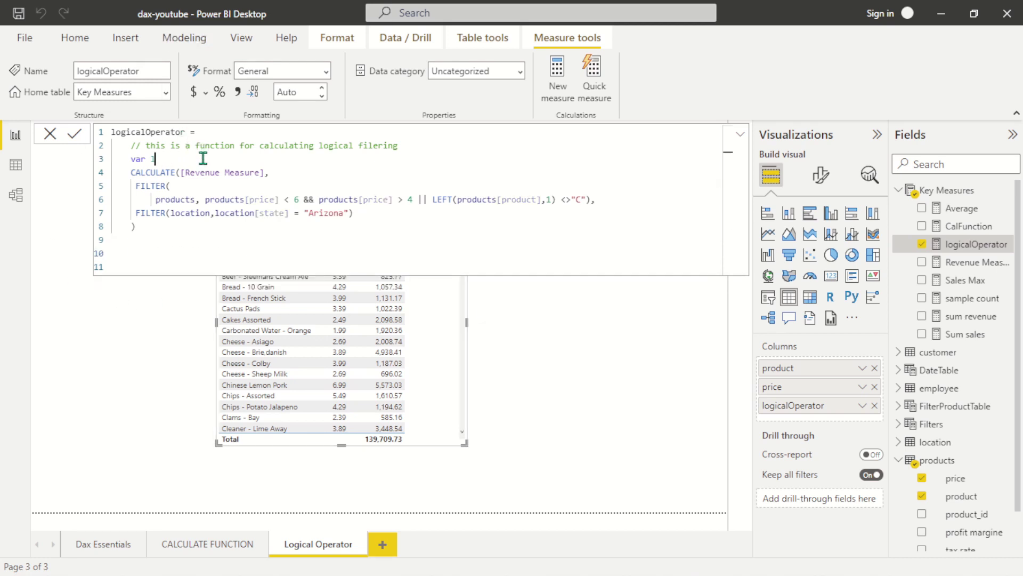
left_click(382, 210)
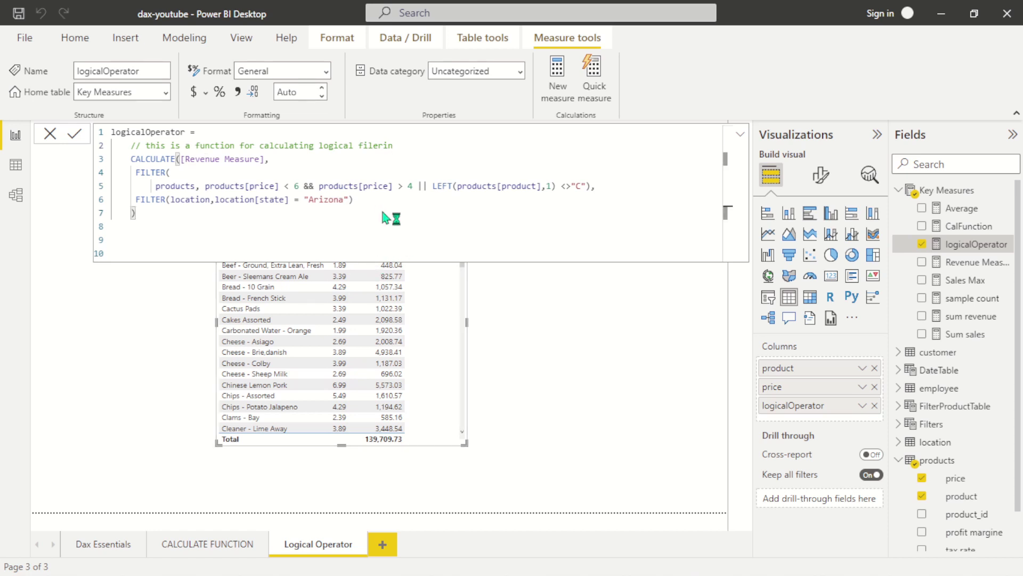
key("Return")
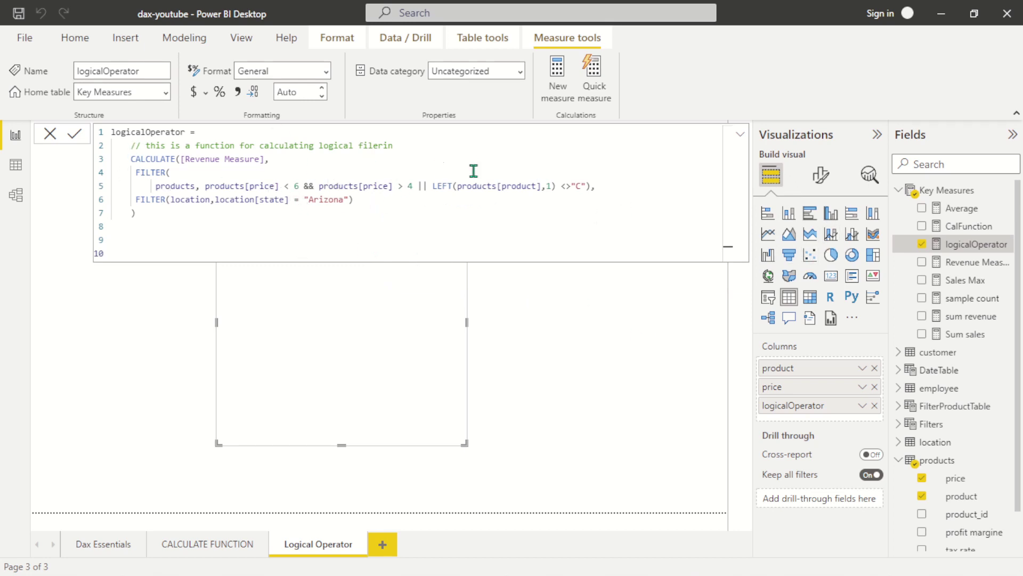
left_click(740, 134)
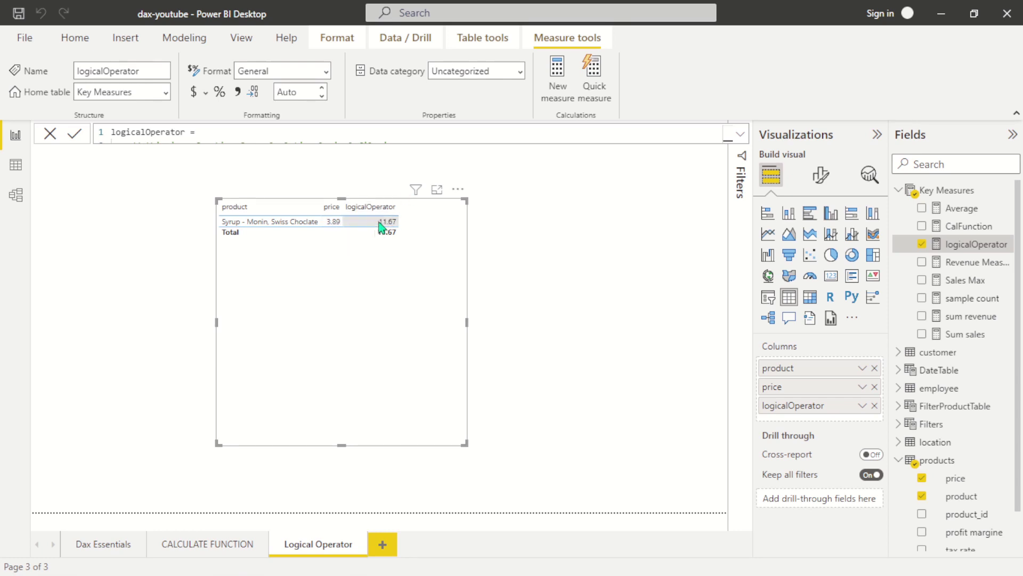
left_click(740, 133)
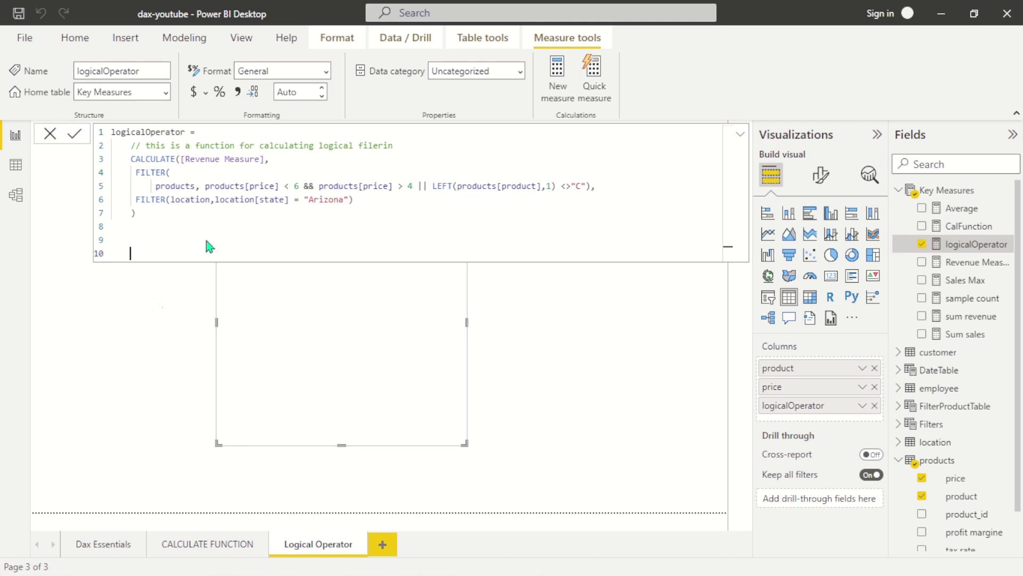
left_click(267, 244)
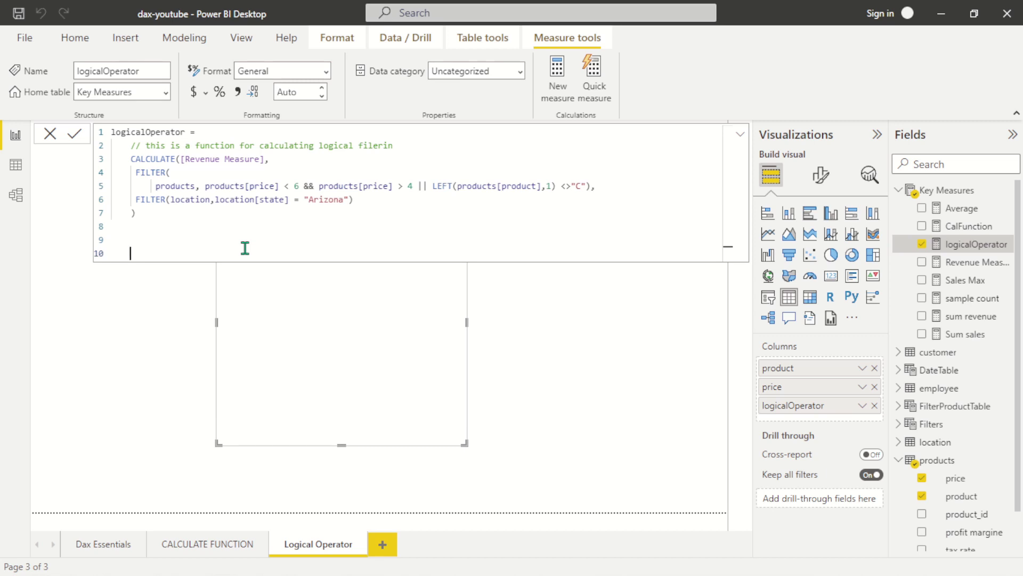